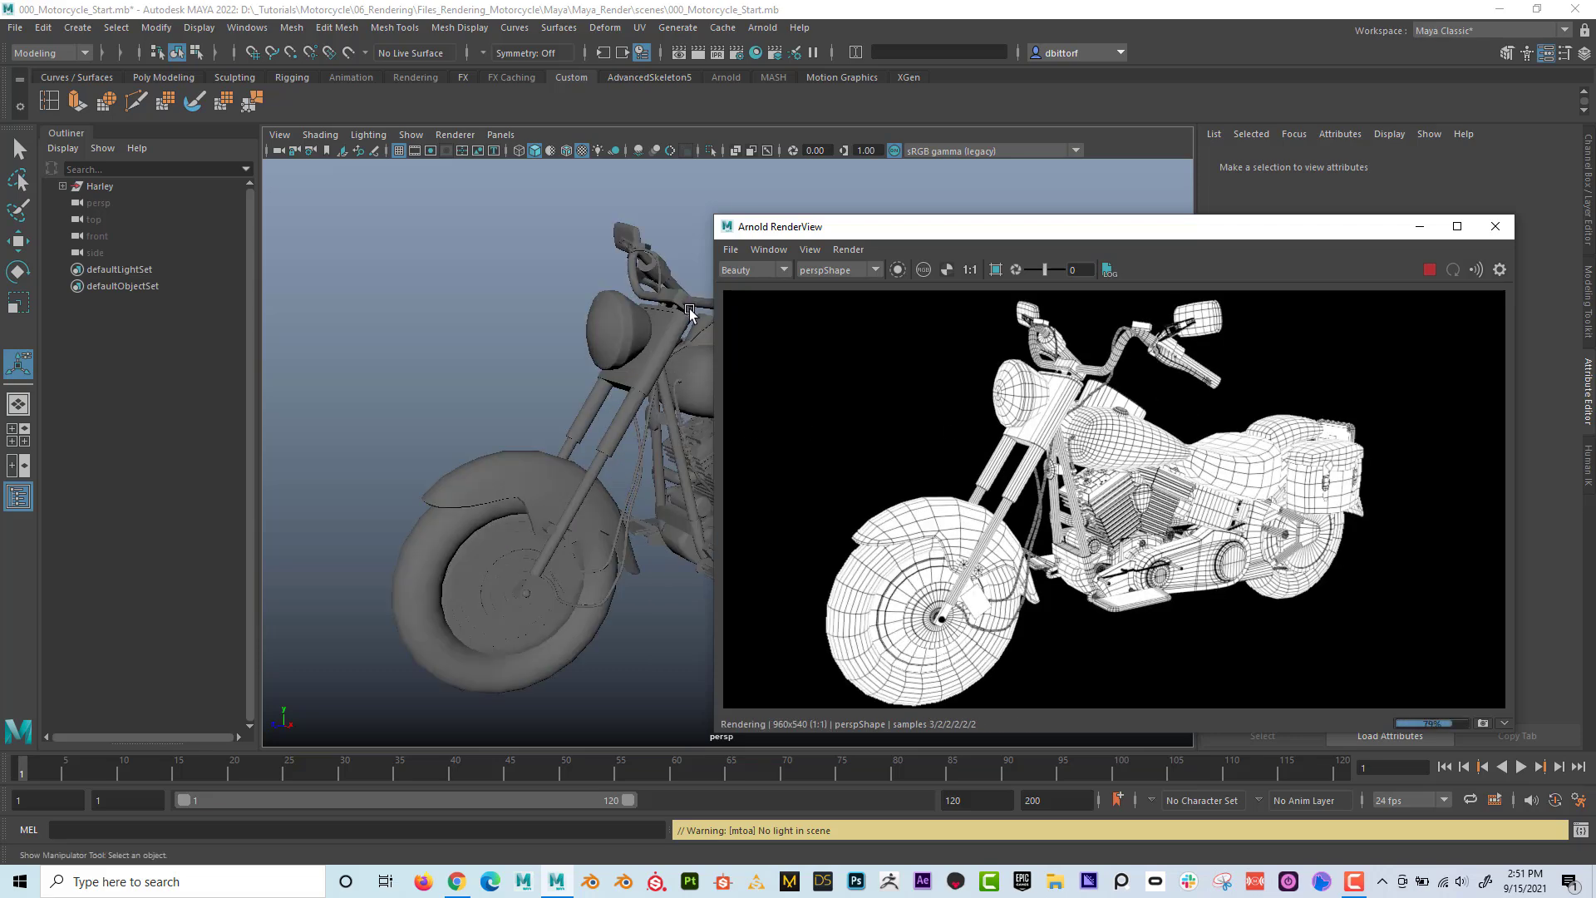
Show the handlebar mesh Main12 unsmoothed and move the render window down to reveal the model.
{"action": "left_click", "coordinate": [695, 305]}
{"action": "key", "text": "1"}
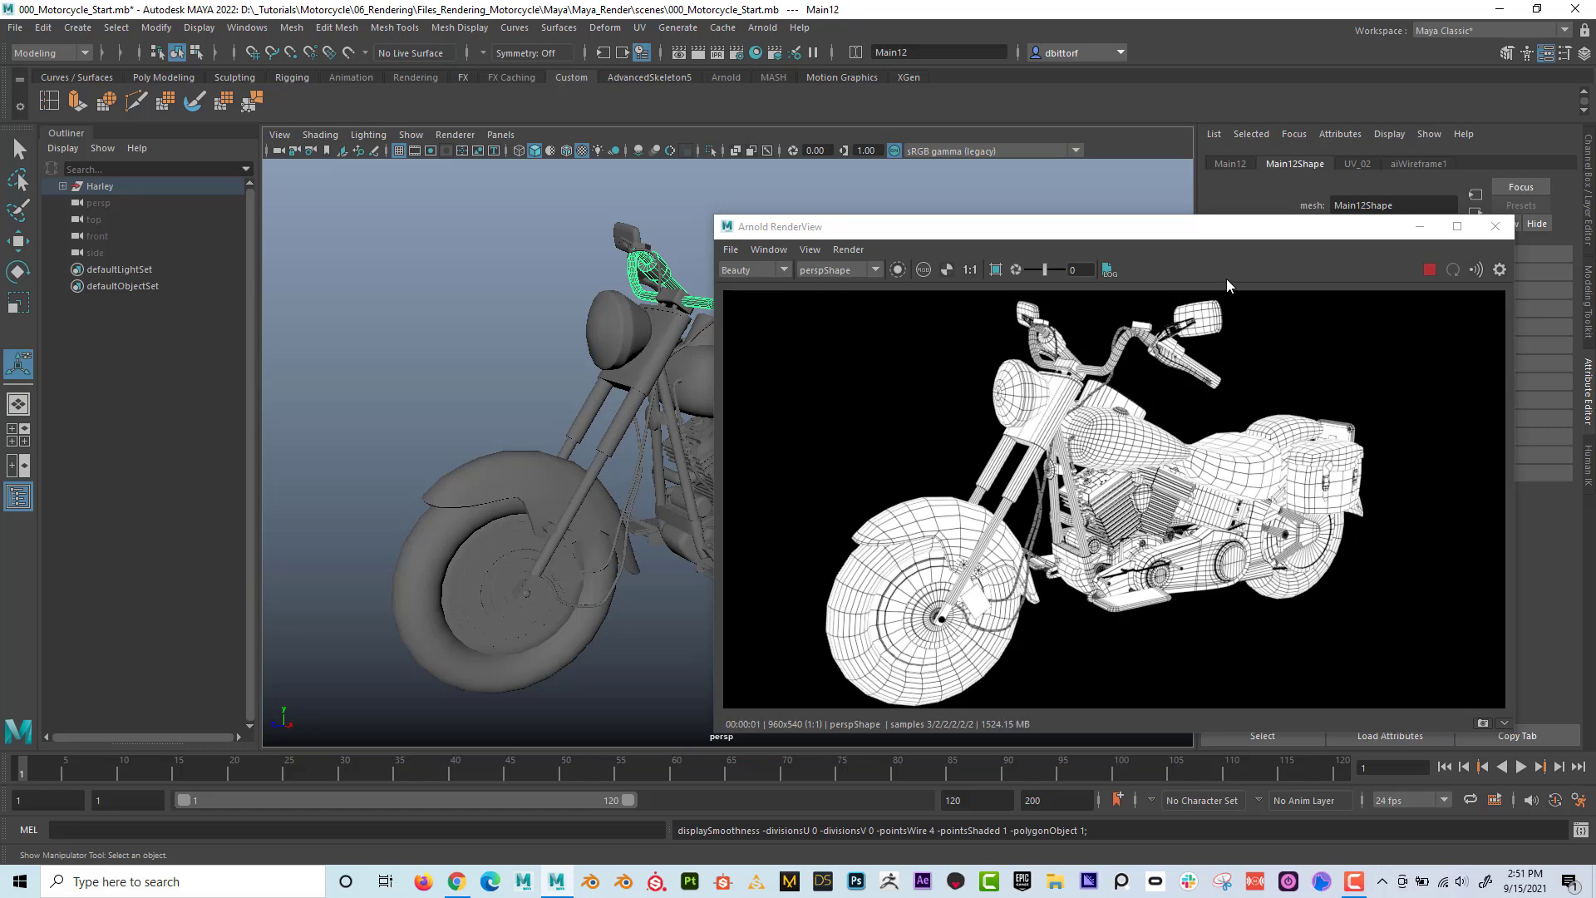
{"action": "left_click_drag", "start_coordinate": [1227, 234], "coordinate": [1192, 158]}
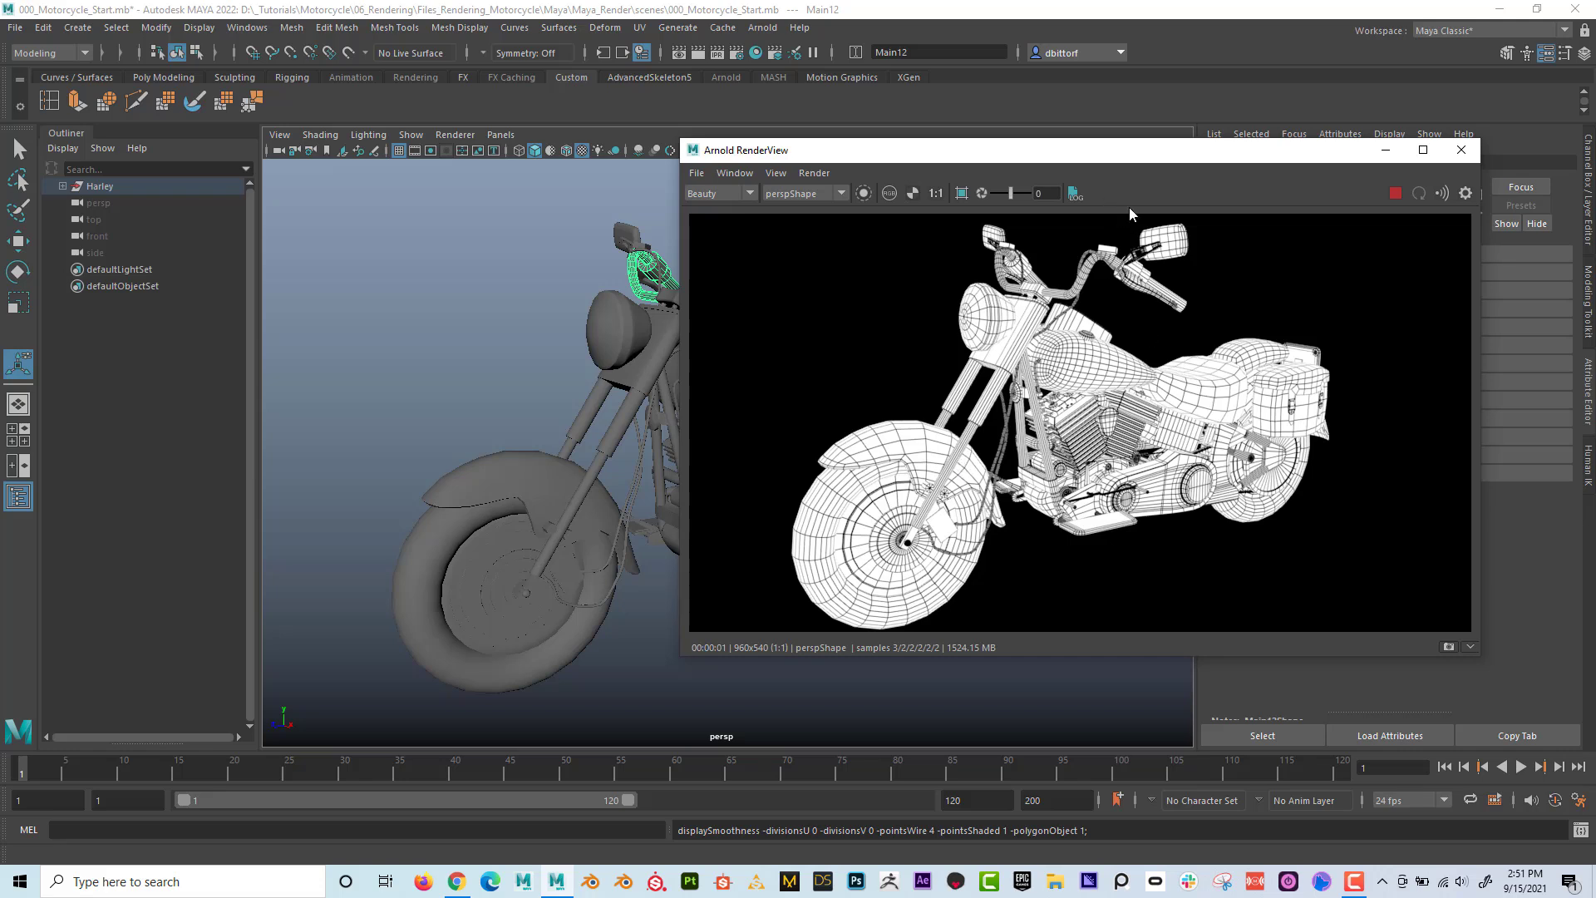
{"action": "left_click_drag", "start_coordinate": [1120, 157], "coordinate": [886, 146]}
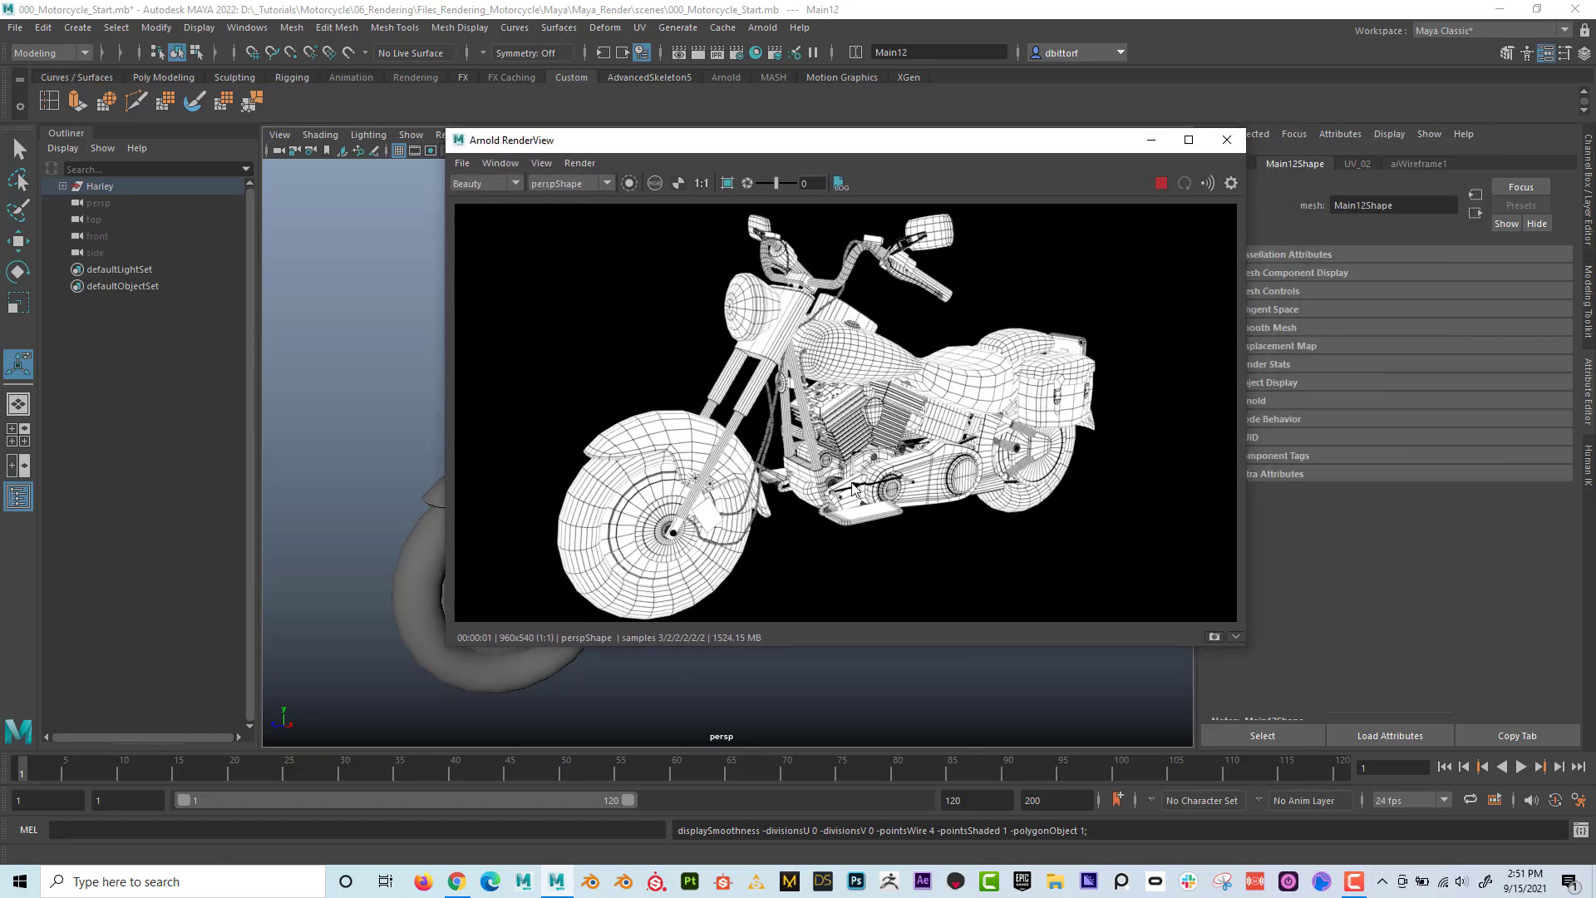
{"action": "left_click_drag", "start_coordinate": [920, 150], "coordinate": [781, 635]}
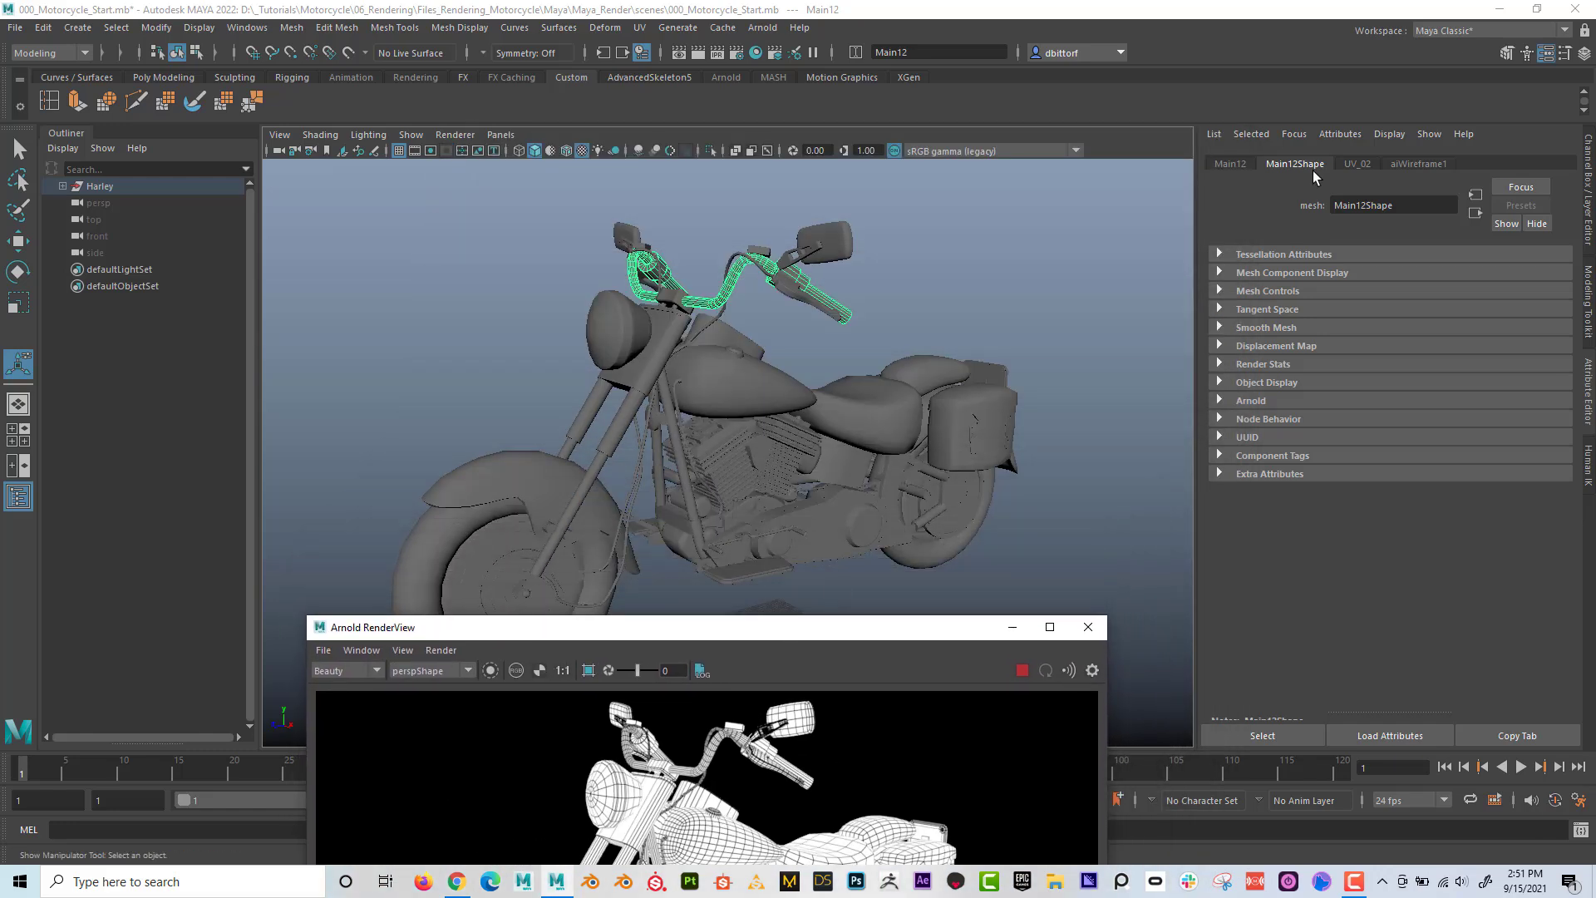
On aiWireframe1, try blue and magenta fill colours, then set the fill colour back to white.
{"action": "left_click", "coordinate": [1413, 165]}
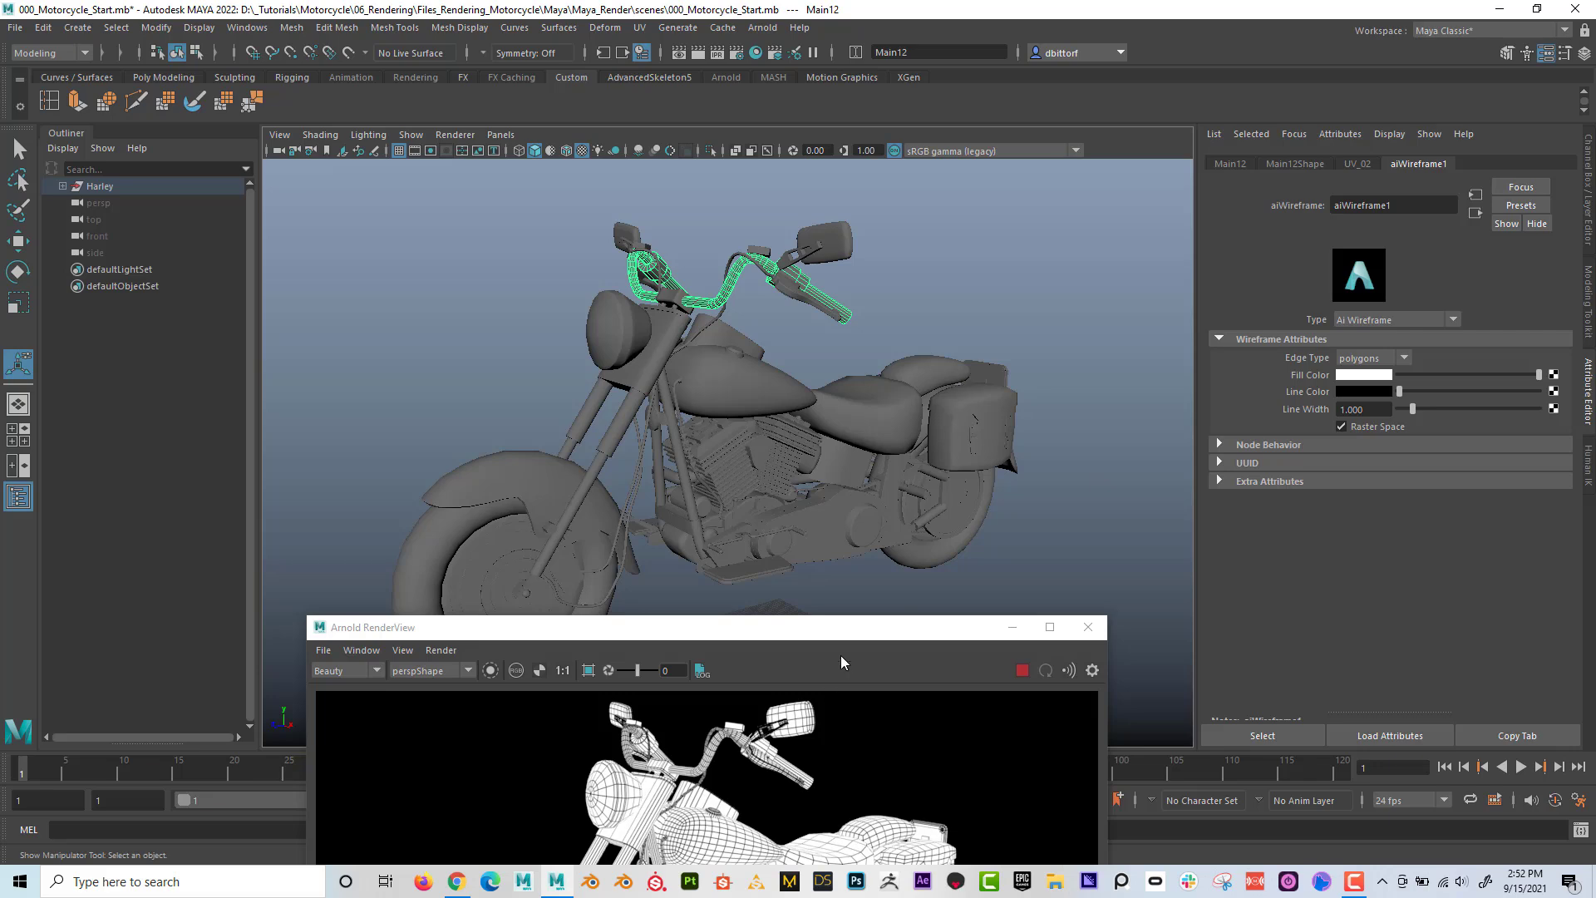
{"action": "left_click_drag", "start_coordinate": [856, 640], "coordinate": [770, 232]}
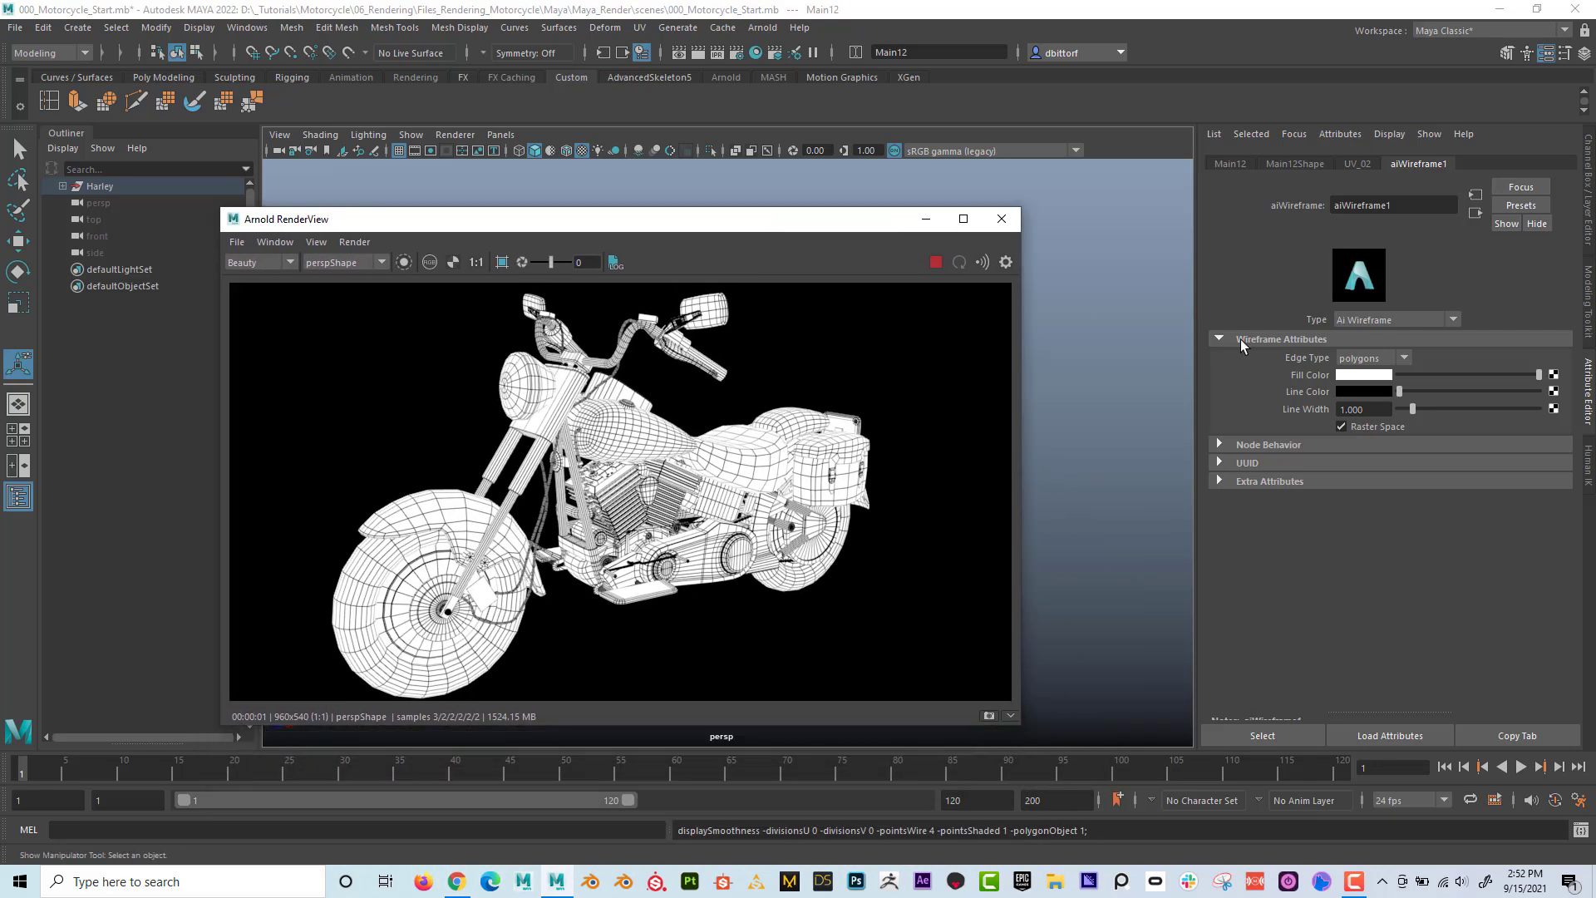
{"action": "left_click", "coordinate": [1375, 376]}
{"action": "left_click", "coordinate": [1388, 331]}
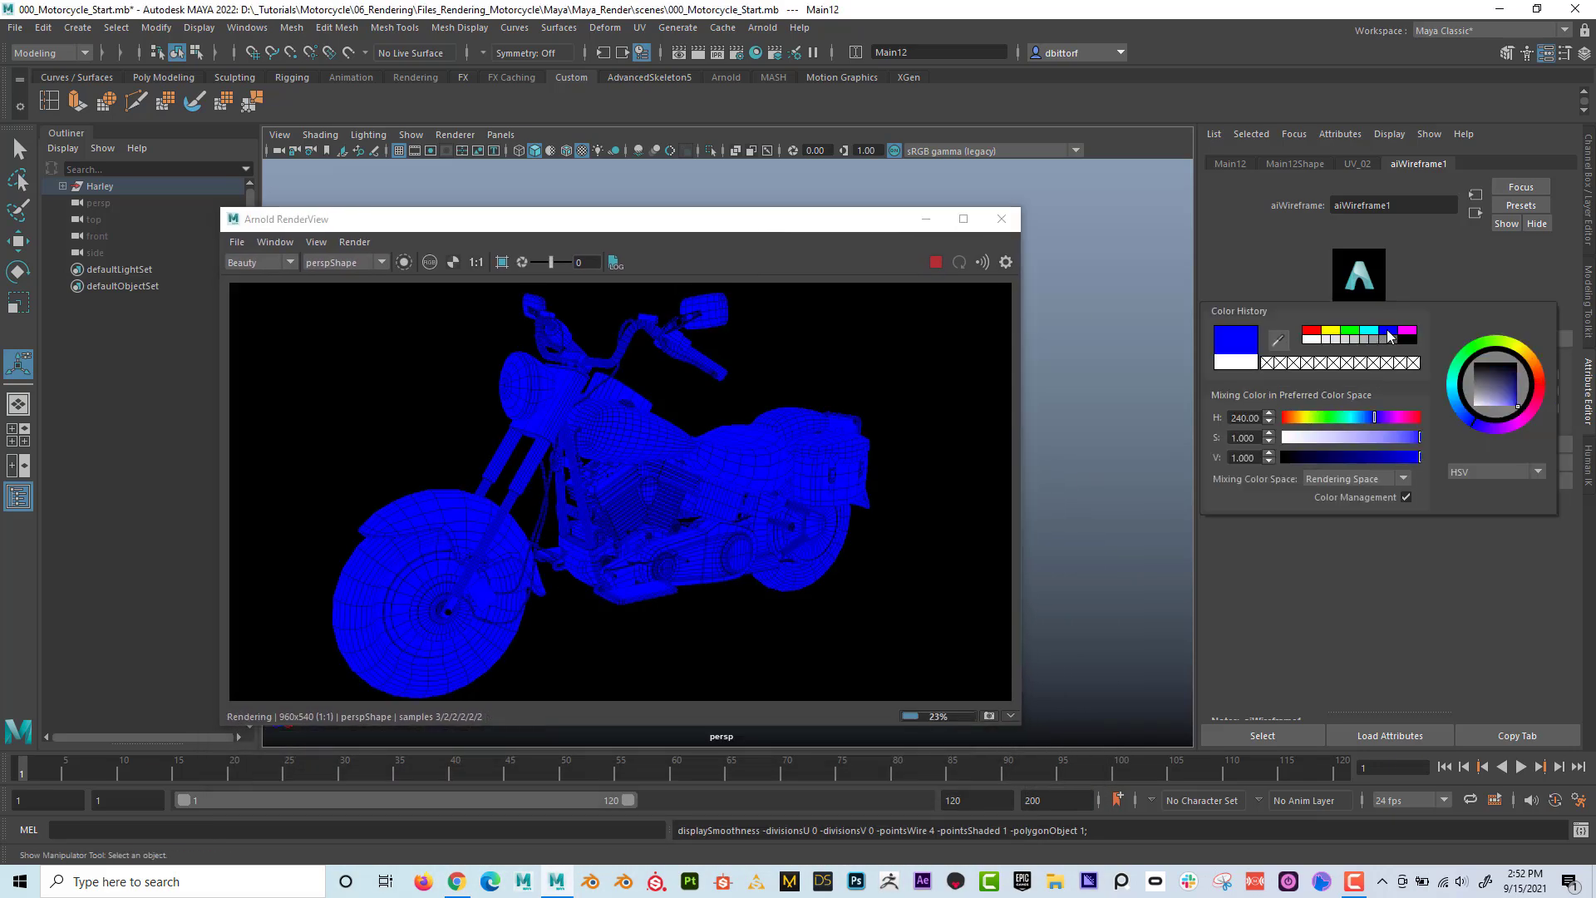
{"action": "left_click", "coordinate": [1406, 330]}
{"action": "left_click", "coordinate": [1388, 331]}
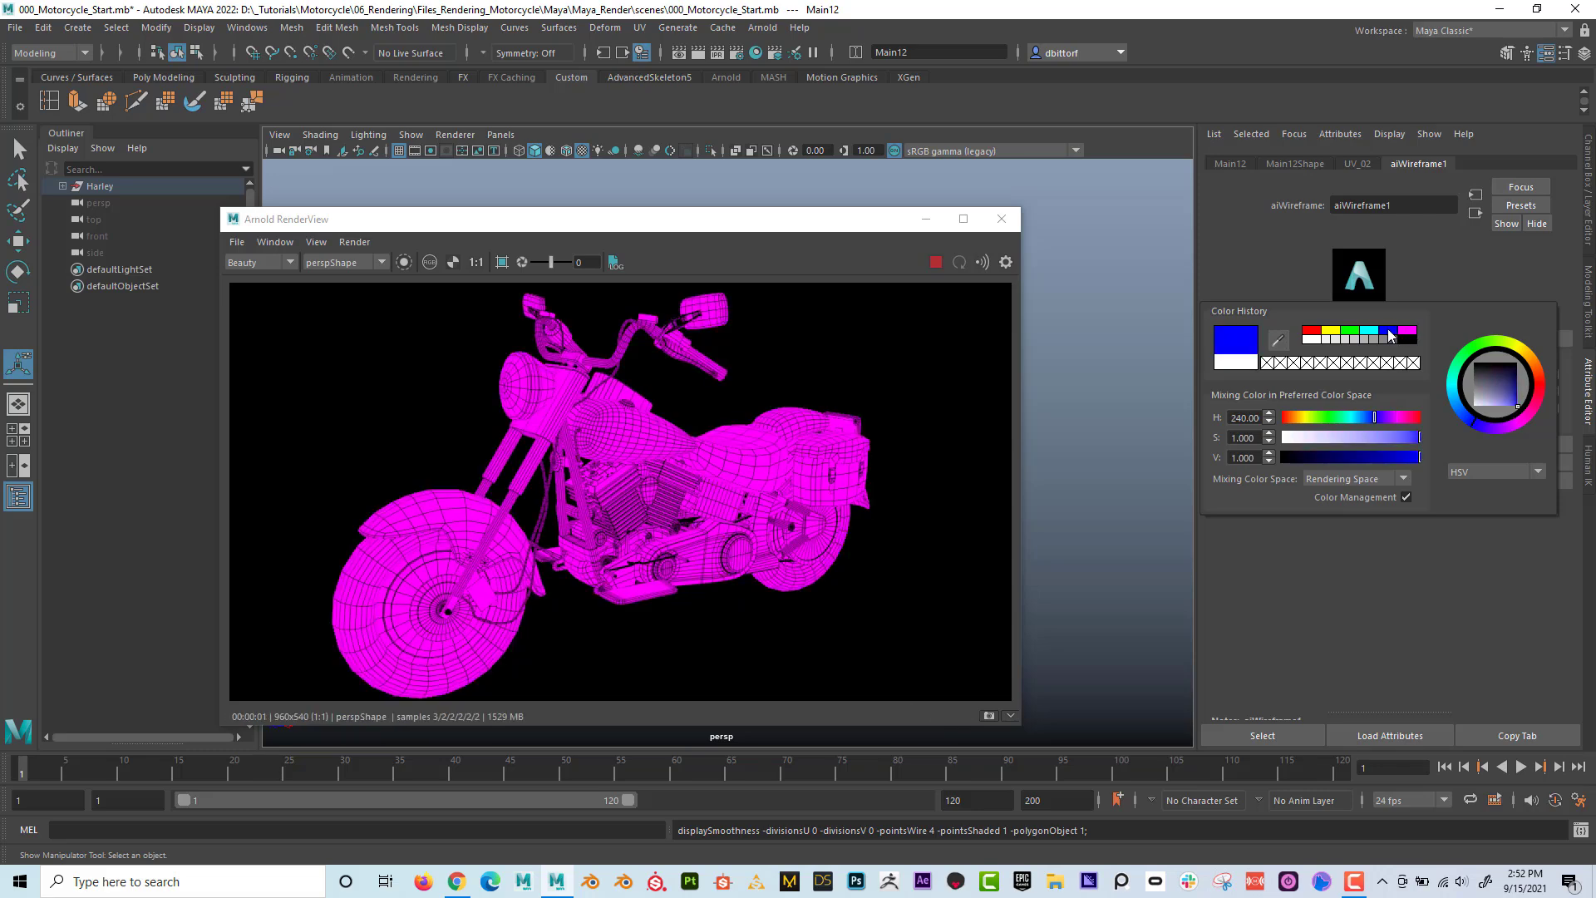
{"action": "left_click", "coordinate": [1305, 340]}
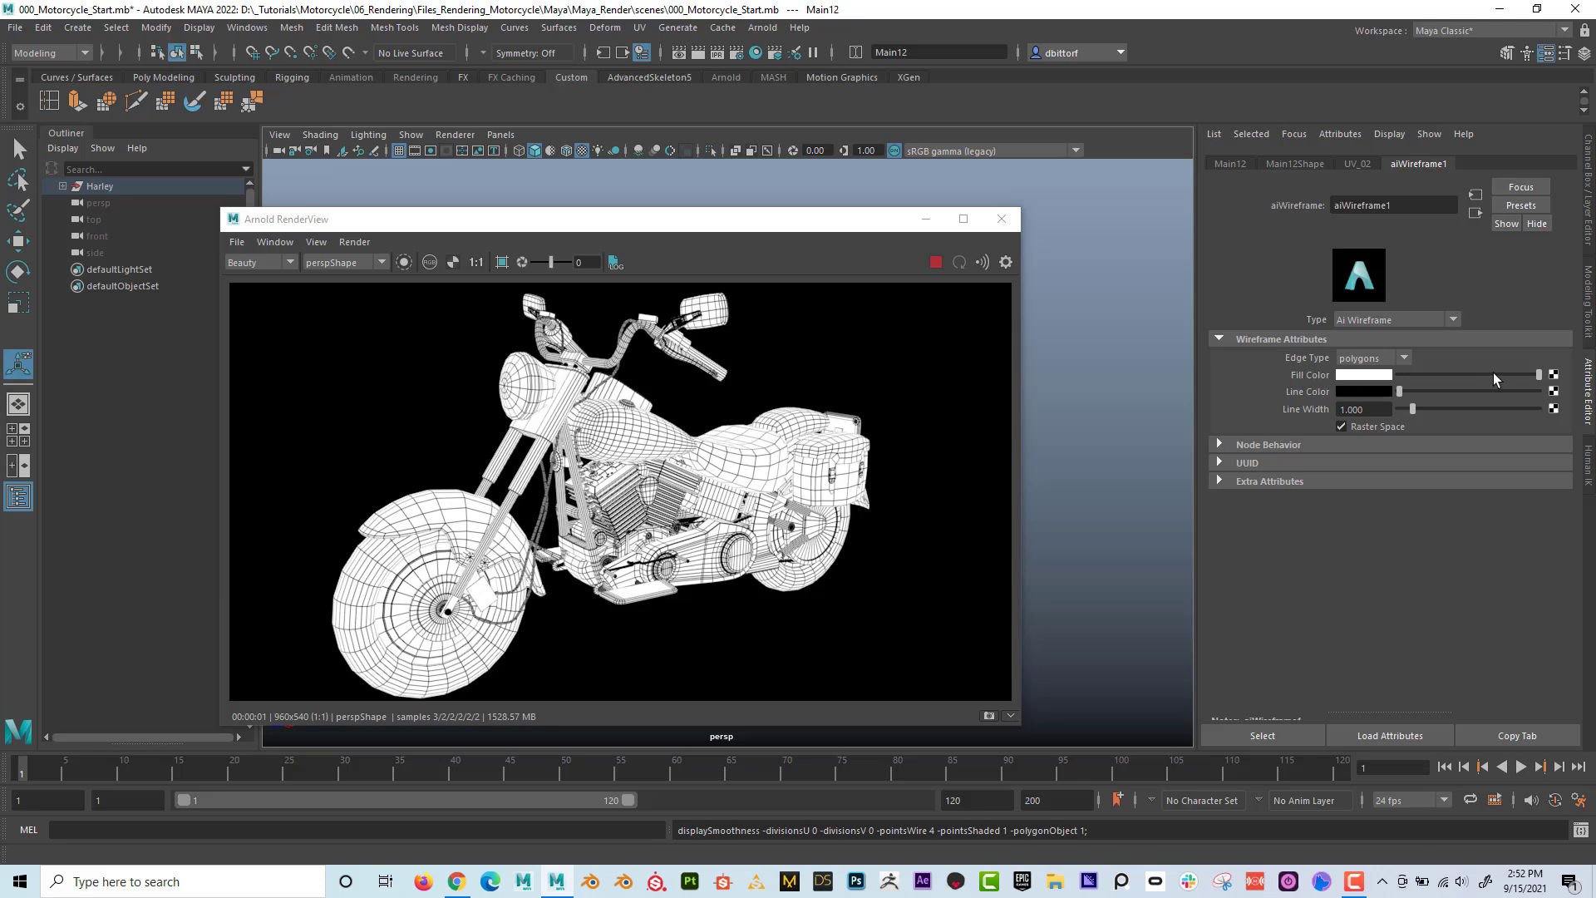
Connect a new Arnold aiAmbientOcclusion shader to the wireframe Fill Color.
{"action": "left_click", "coordinate": [1555, 376]}
{"action": "left_click_drag", "start_coordinate": [715, 309], "coordinate": [794, 149]}
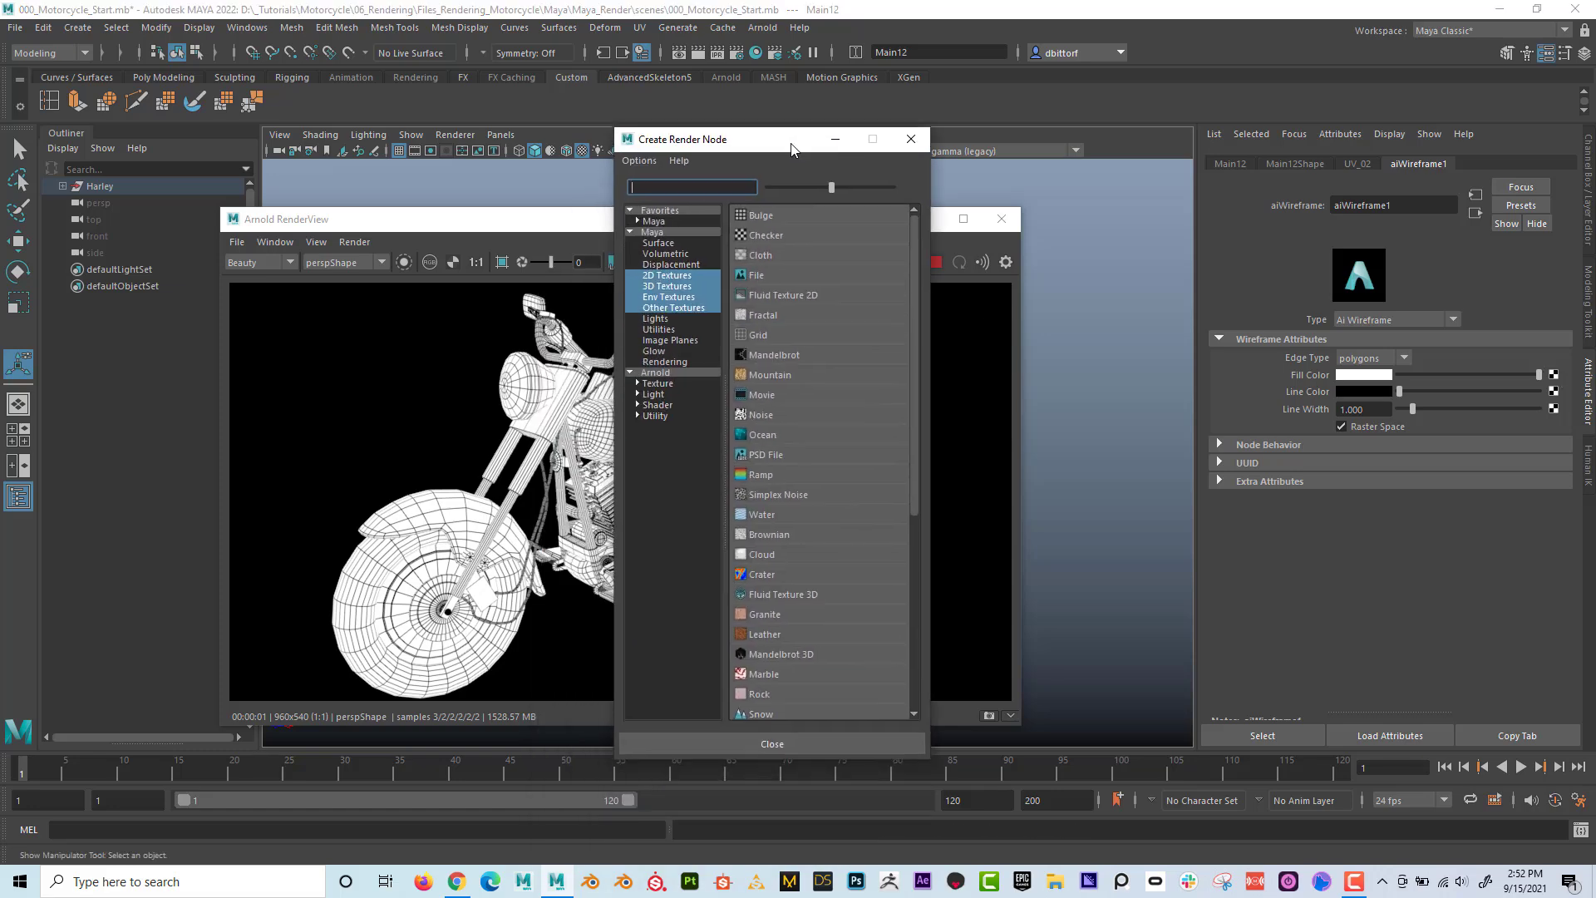
{"action": "left_click", "coordinate": [665, 372]}
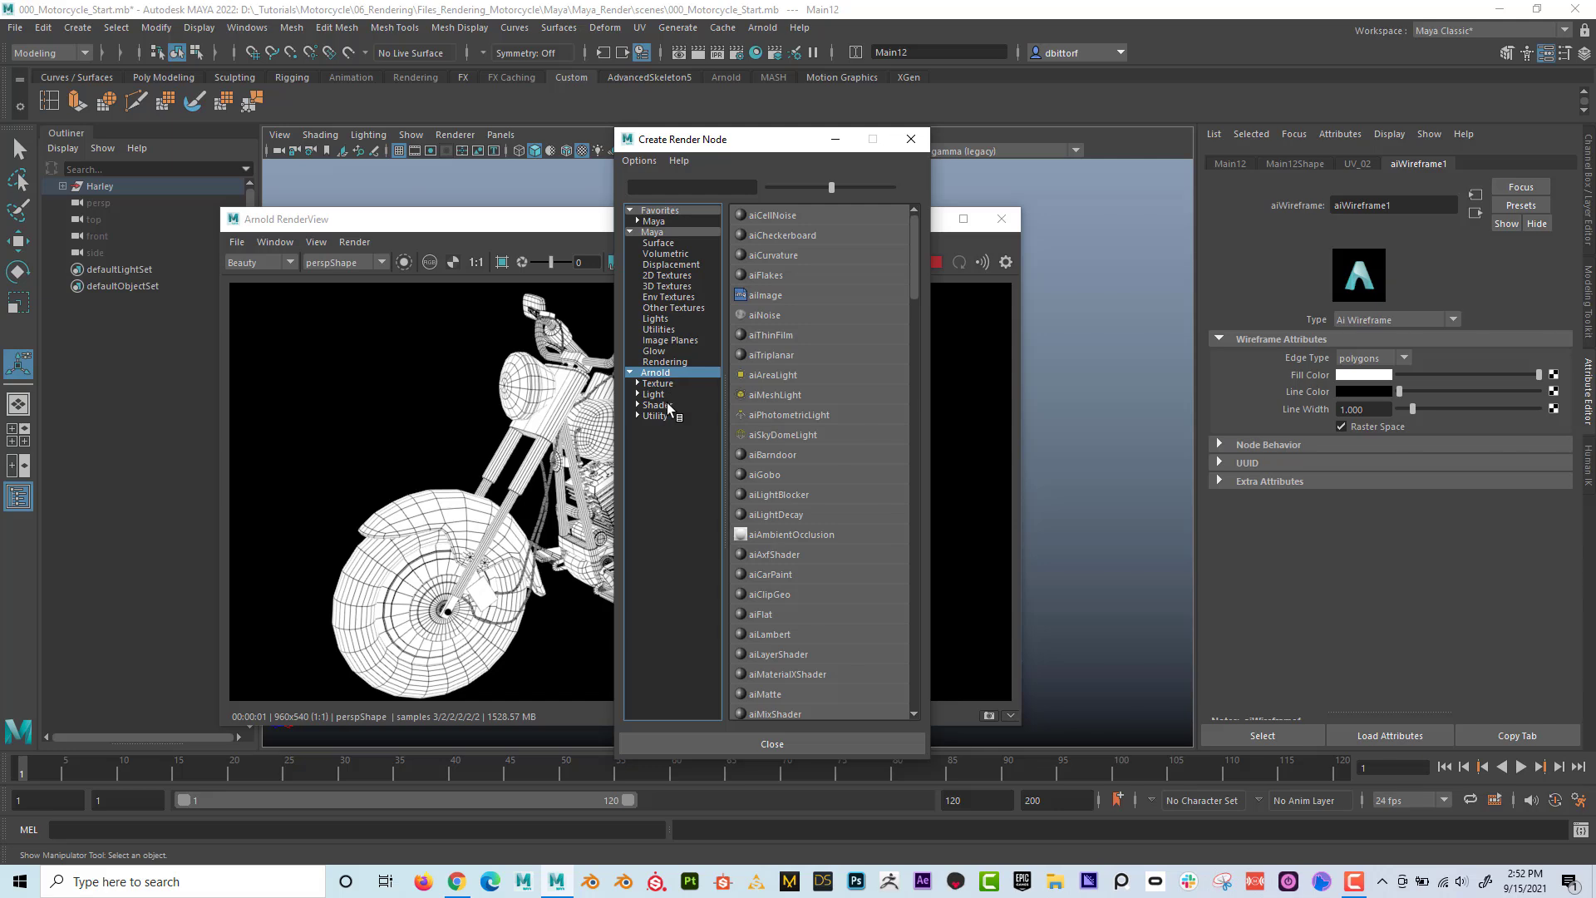
{"action": "left_click", "coordinate": [666, 405]}
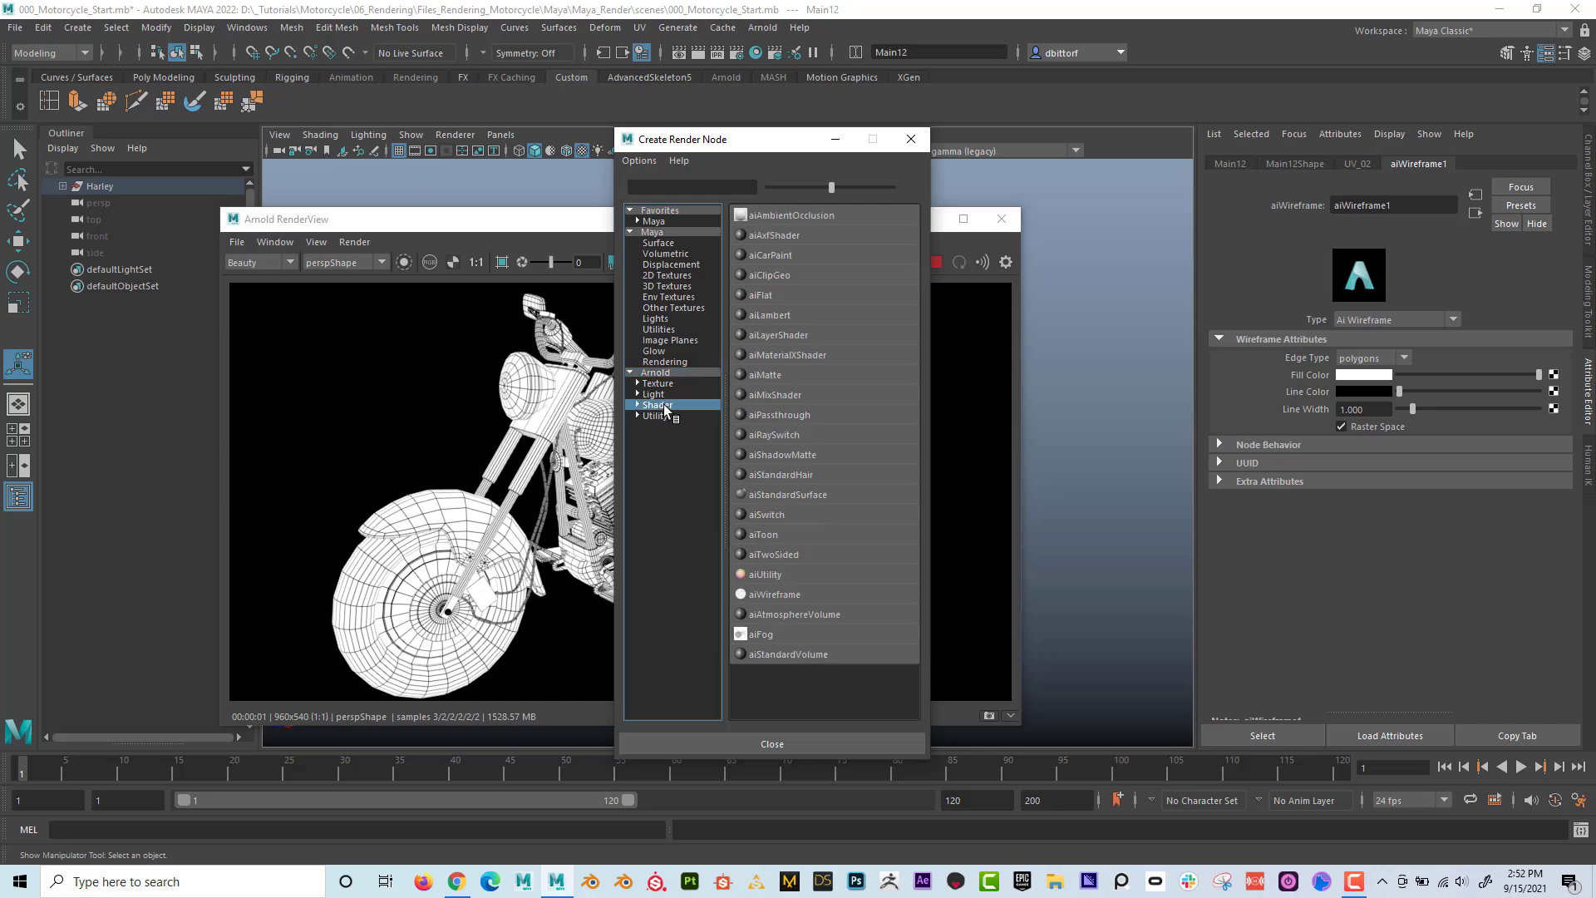
{"action": "left_click", "coordinate": [779, 214]}
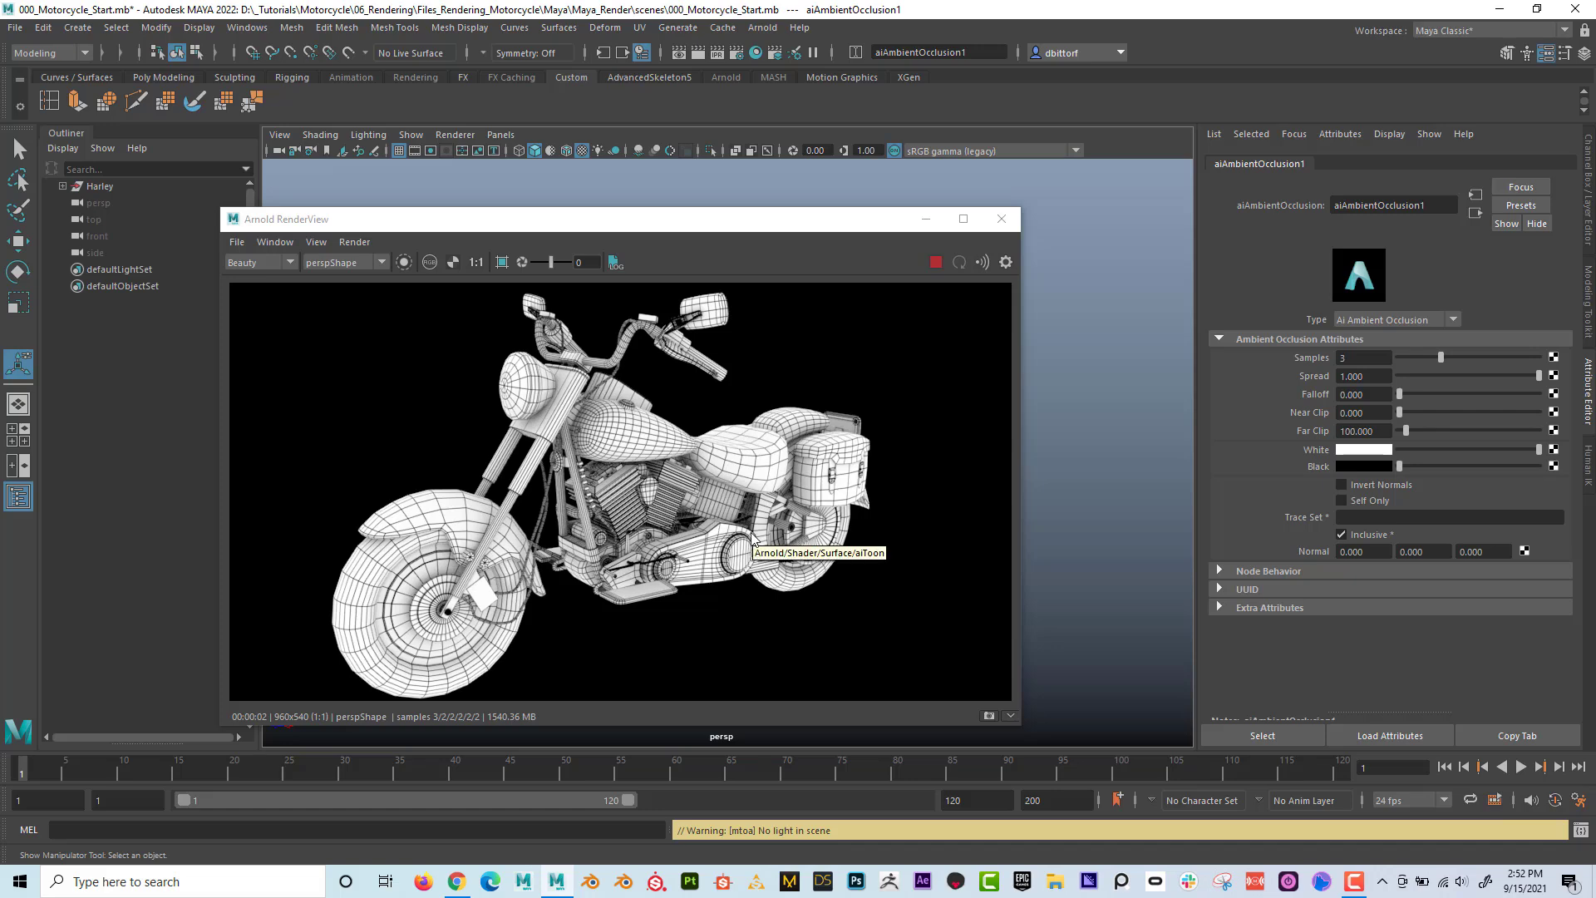
Break the aiAmbientOcclusion1 link on the handlebar's Fill Color and slide it to full white.
{"action": "left_click_drag", "start_coordinate": [679, 227], "coordinate": [654, 349]}
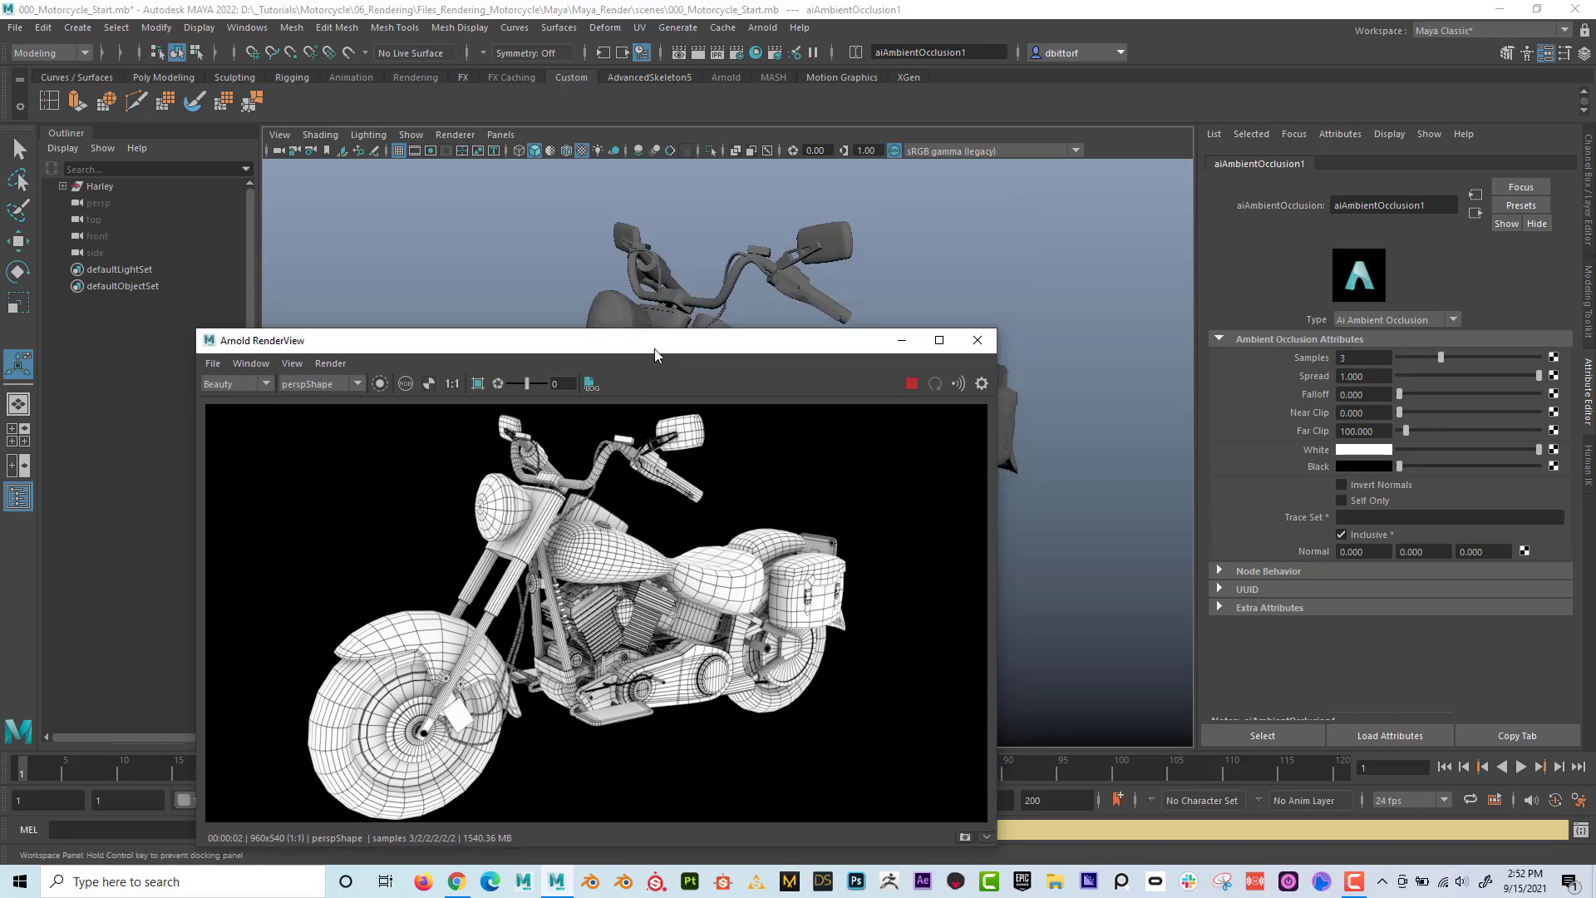
{"action": "left_click", "coordinate": [671, 302]}
{"action": "right_click_drag", "start_coordinate": [671, 302], "coordinate": [710, 706]}
{"action": "left_click_drag", "start_coordinate": [834, 348], "coordinate": [831, 243]}
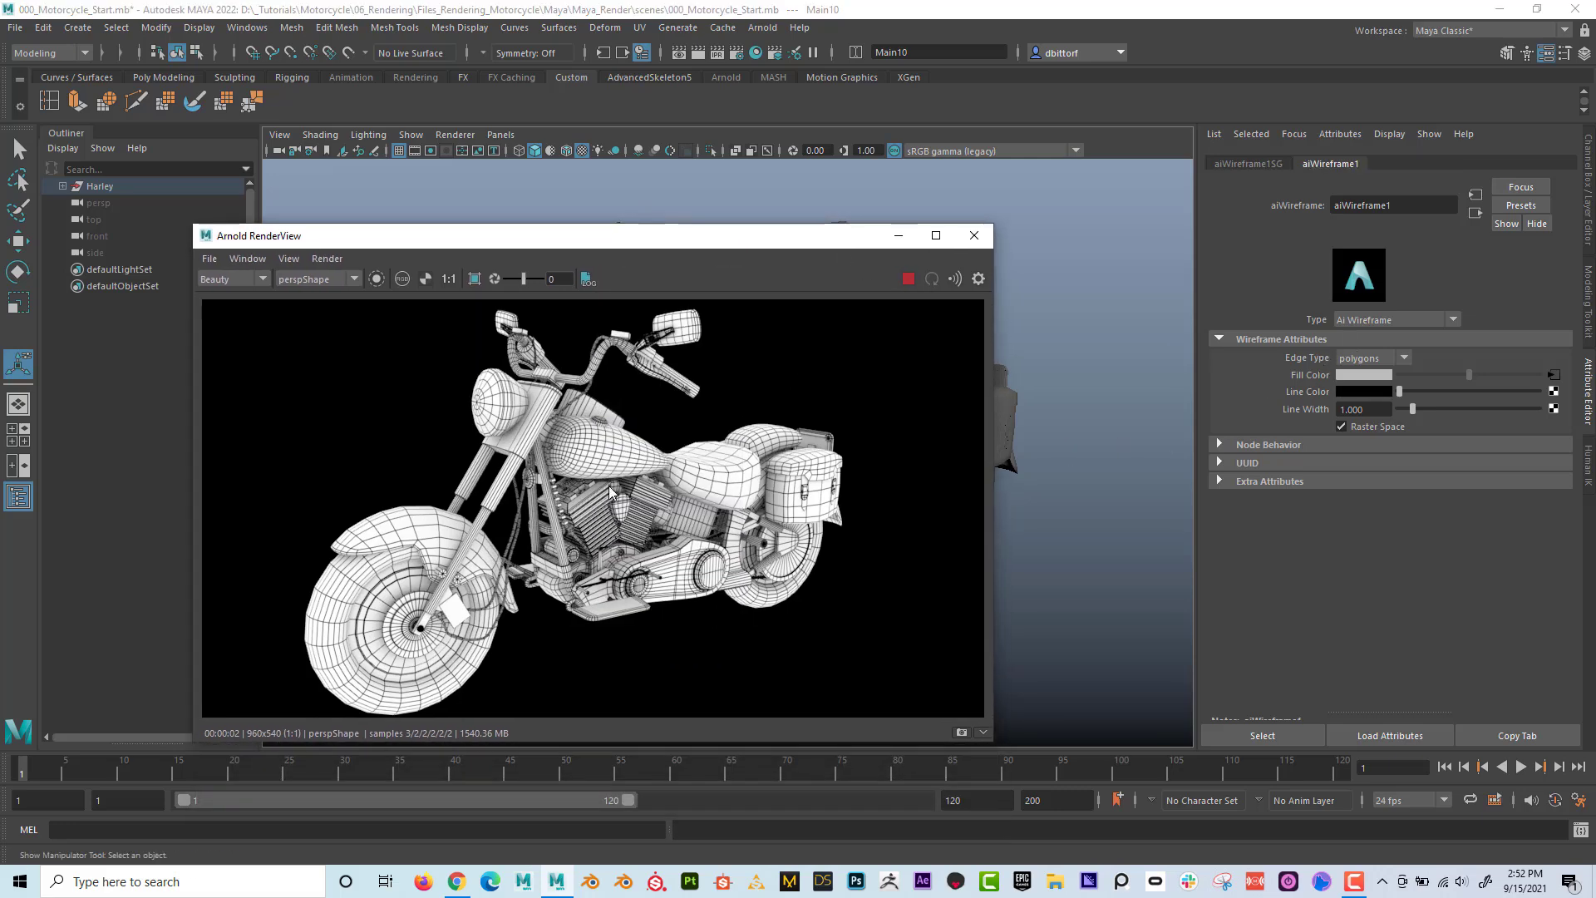
{"action": "right_click", "coordinate": [1309, 378]}
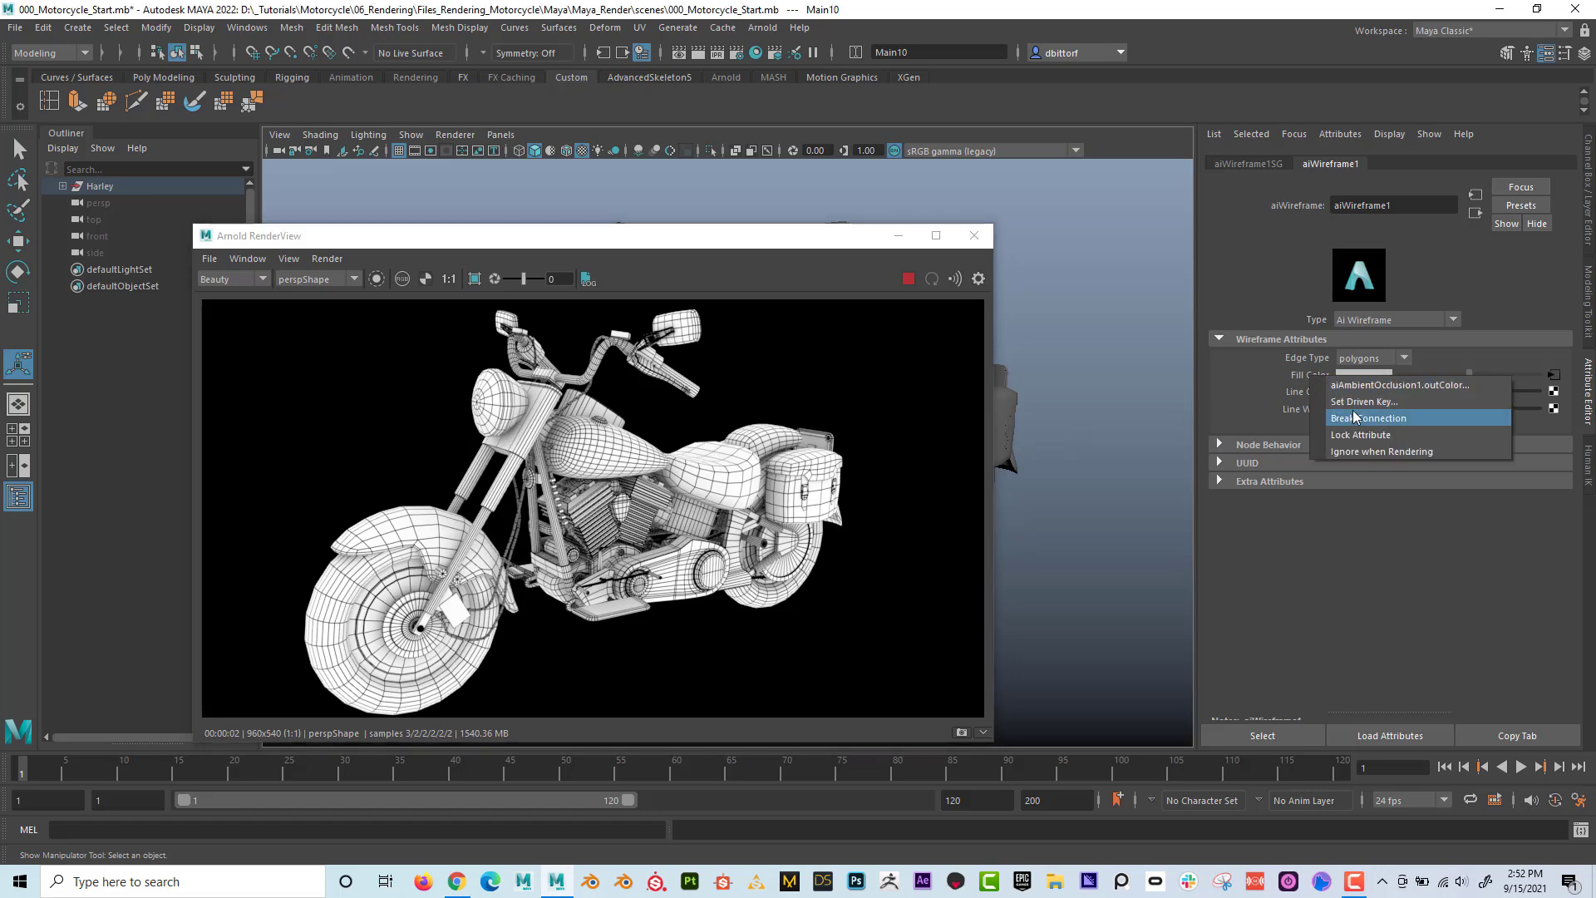
{"action": "left_click", "coordinate": [1354, 418]}
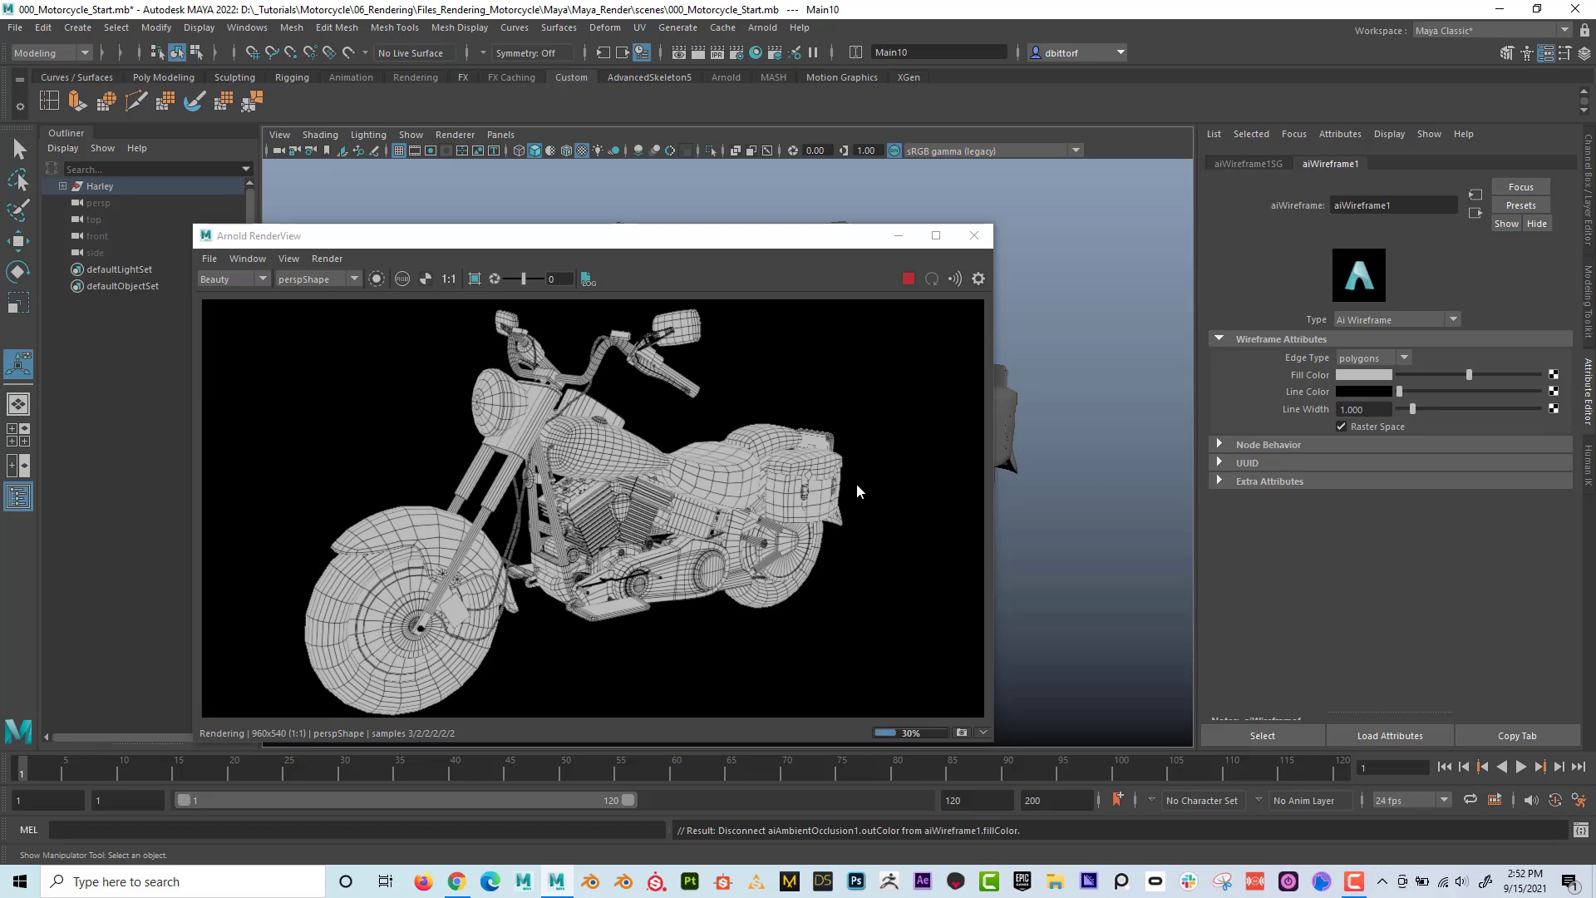
{"action": "left_click_drag", "start_coordinate": [1468, 374], "coordinate": [1538, 374]}
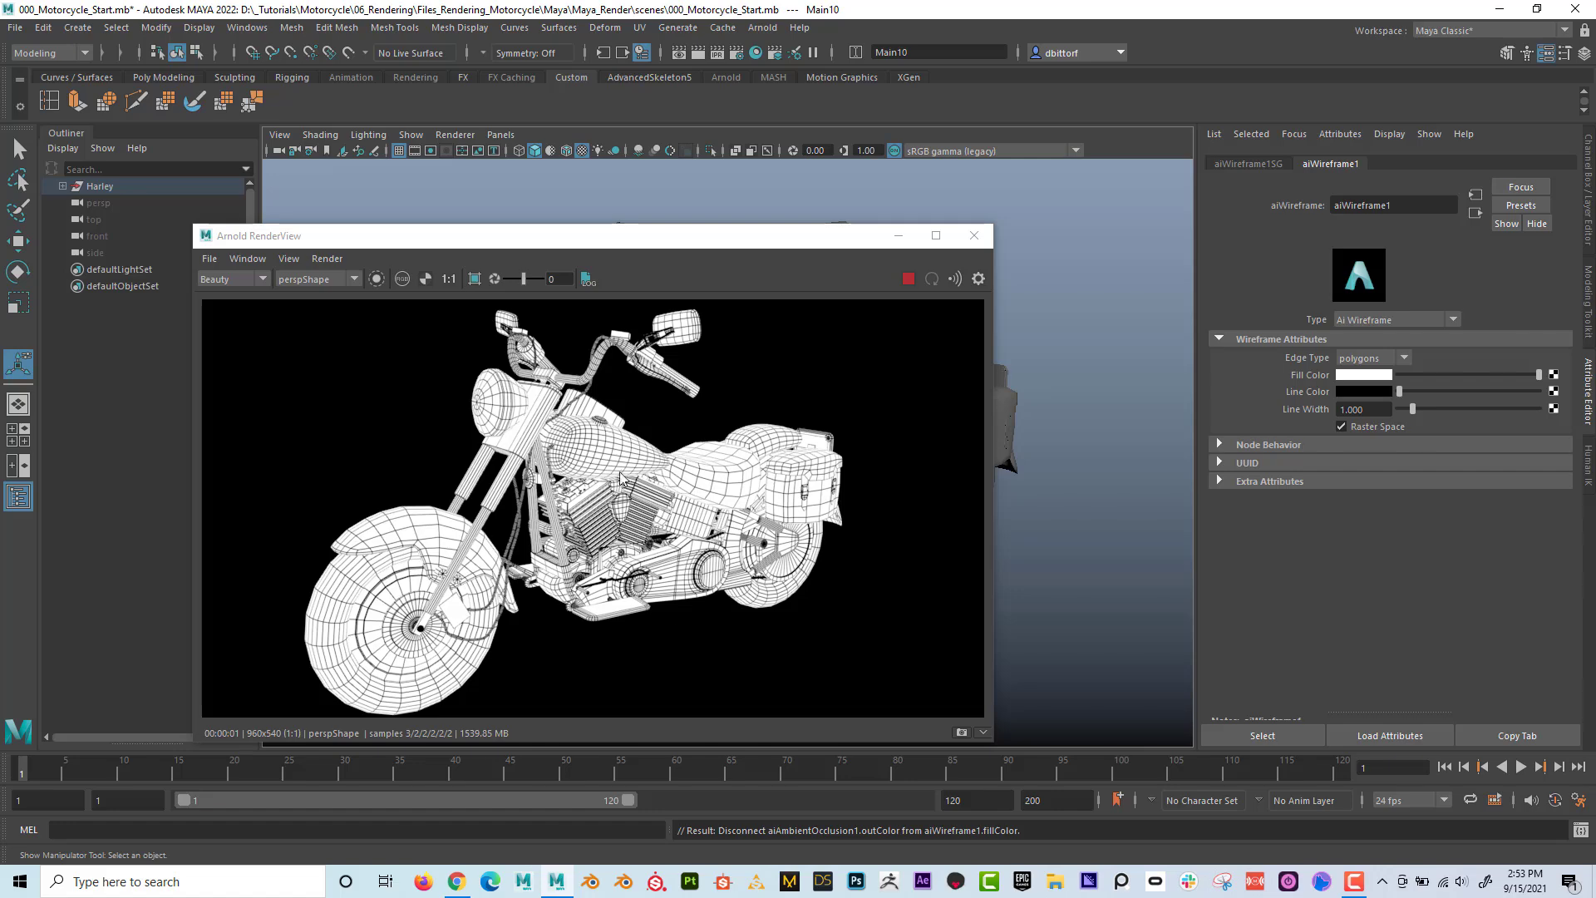
Reconnect Fill Color to a fresh aiAmbientOcclusion2 node and reposition the render window.
{"action": "left_click", "coordinate": [1553, 375]}
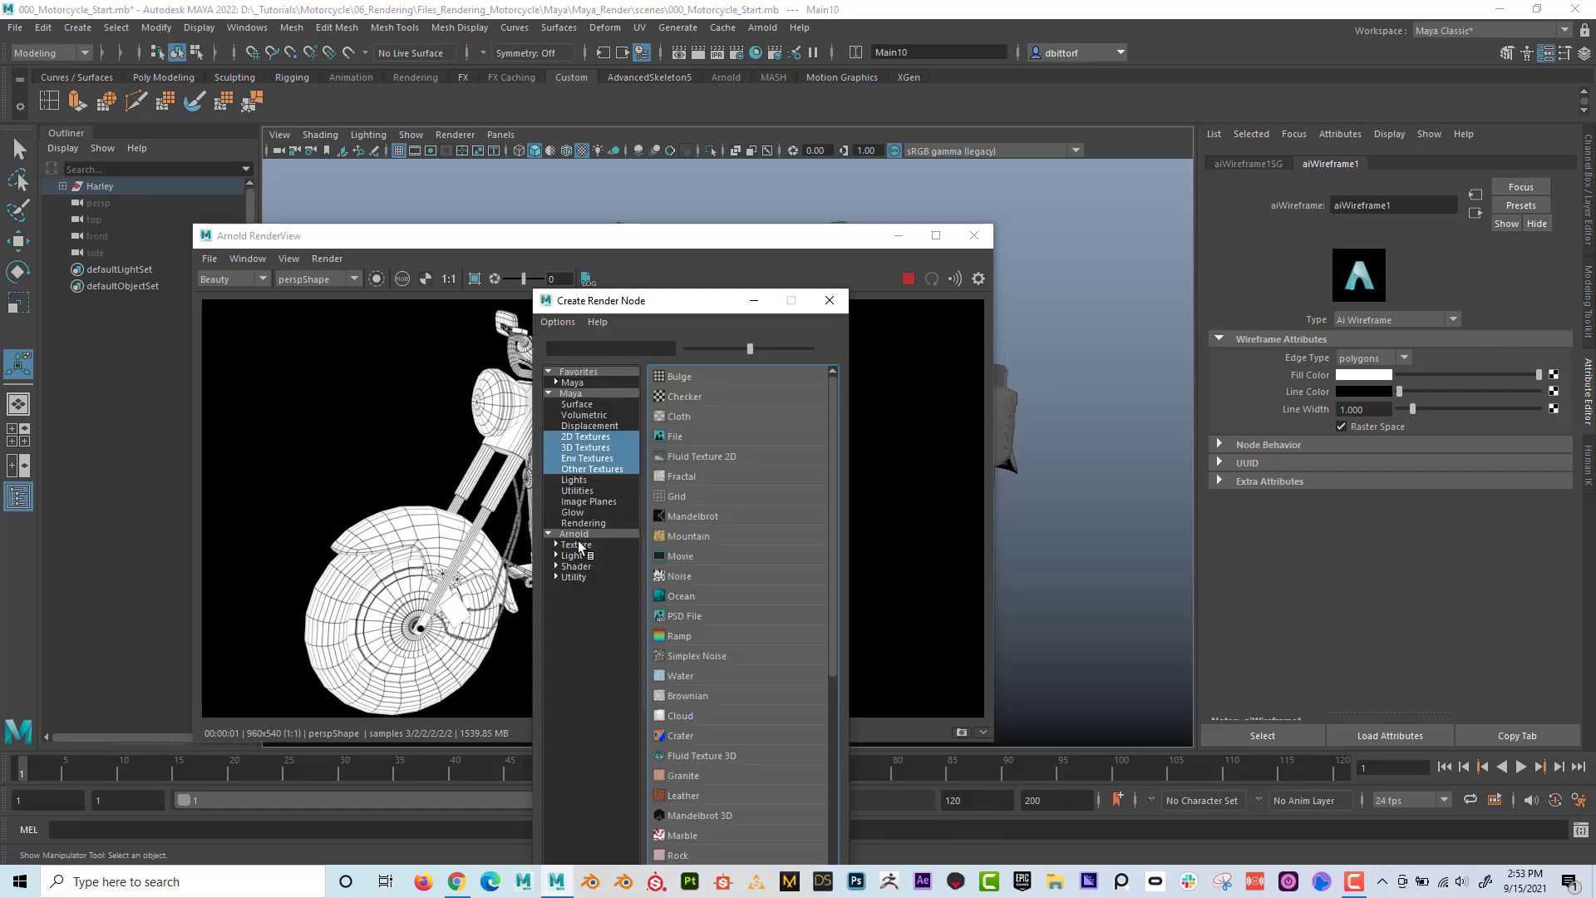
{"action": "left_click", "coordinate": [576, 565]}
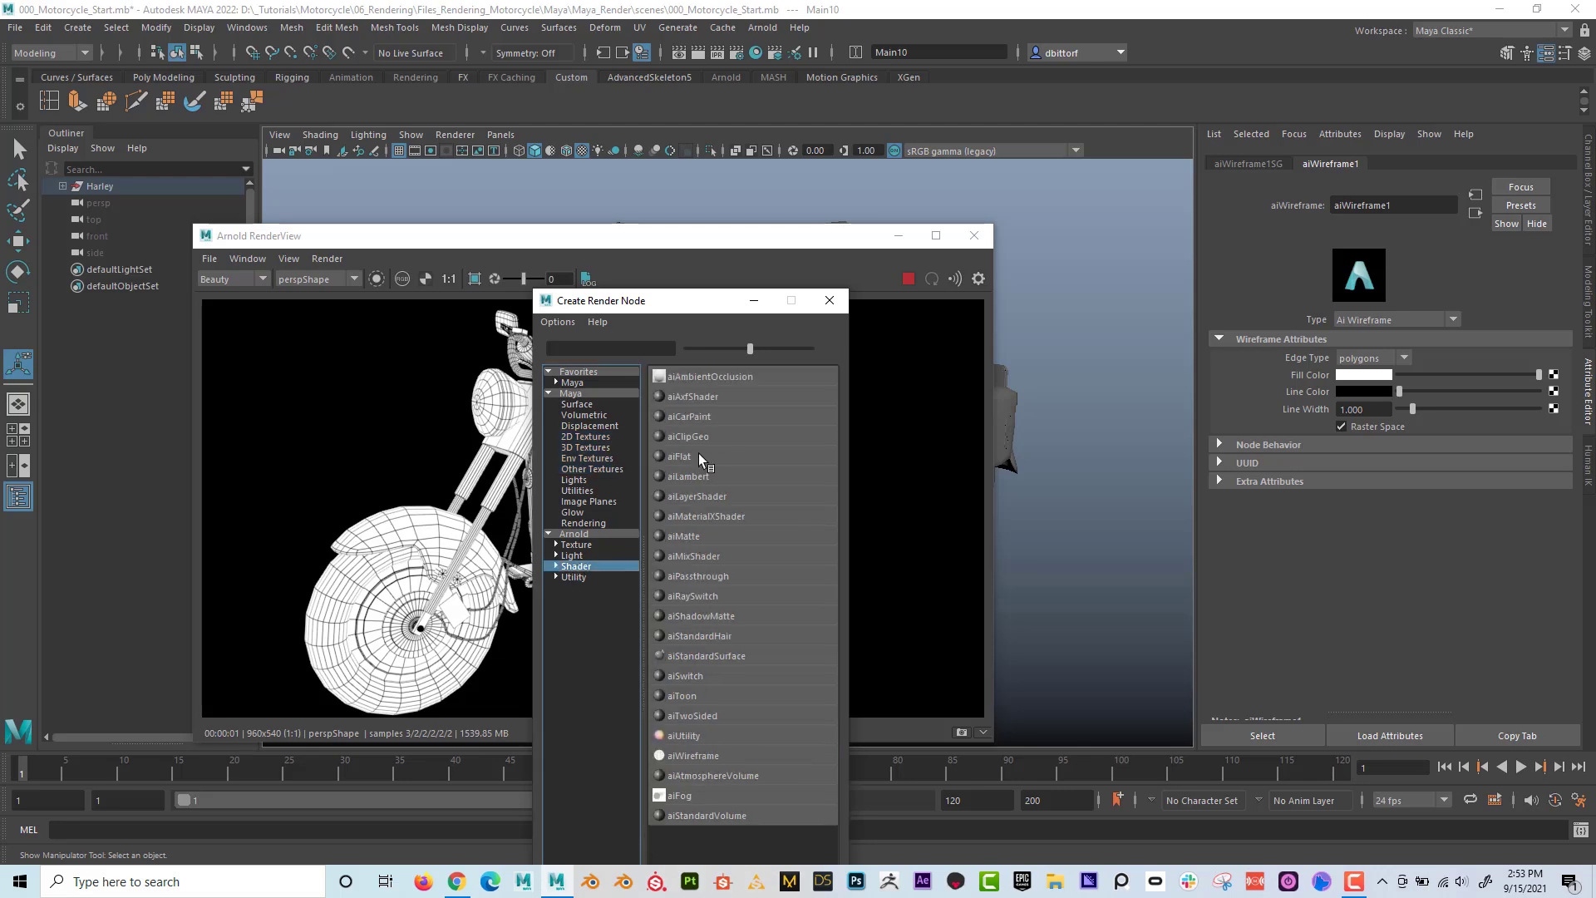
{"action": "left_click", "coordinate": [705, 376]}
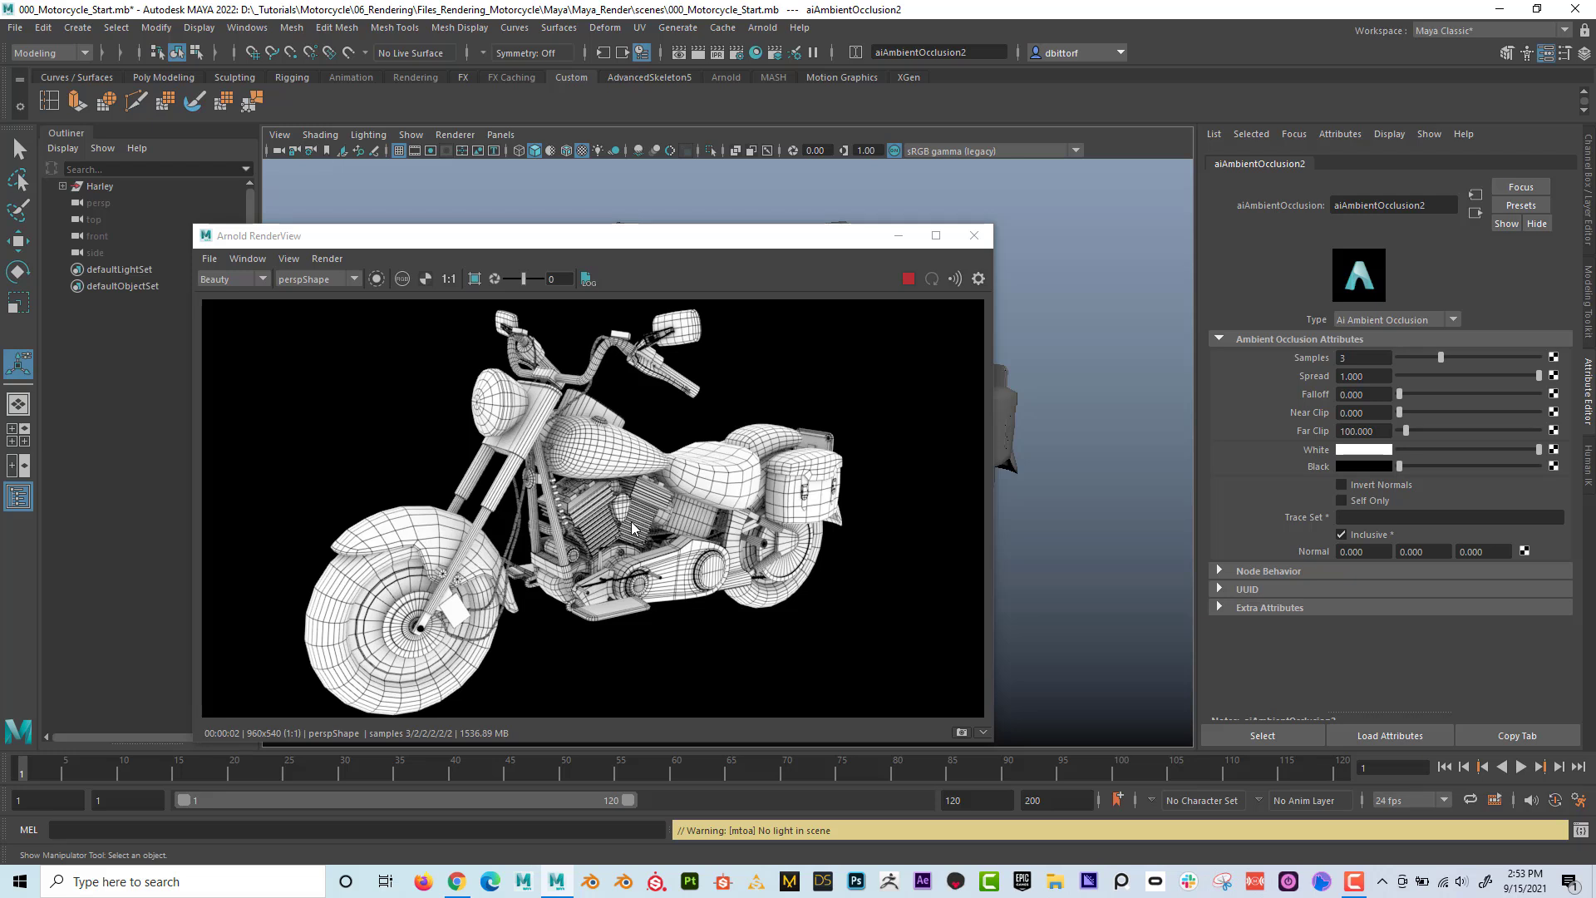
{"action": "left_click_drag", "start_coordinate": [702, 245], "coordinate": [717, 169]}
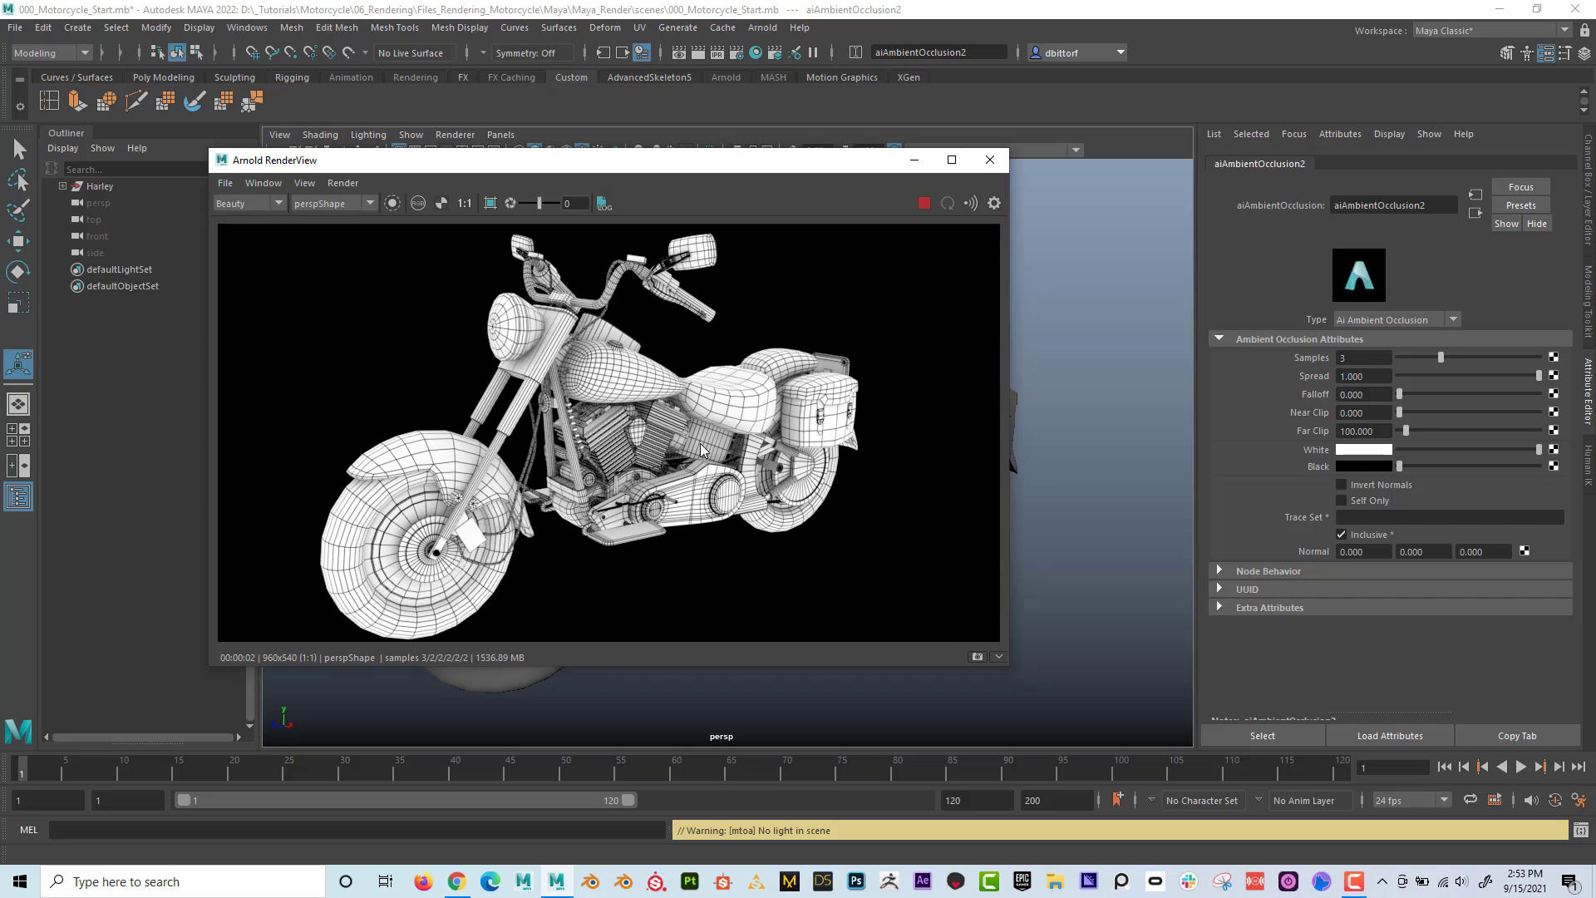
{"action": "mouse_move", "coordinate": [635, 173]}
{"action": "left_mouse_down"}
{"action": "mouse_move", "coordinate": [1039, 250]}
{"action": "mouse_move", "coordinate": [831, 189]}
{"action": "mouse_move", "coordinate": [639, 176]}
{"action": "left_mouse_up"}
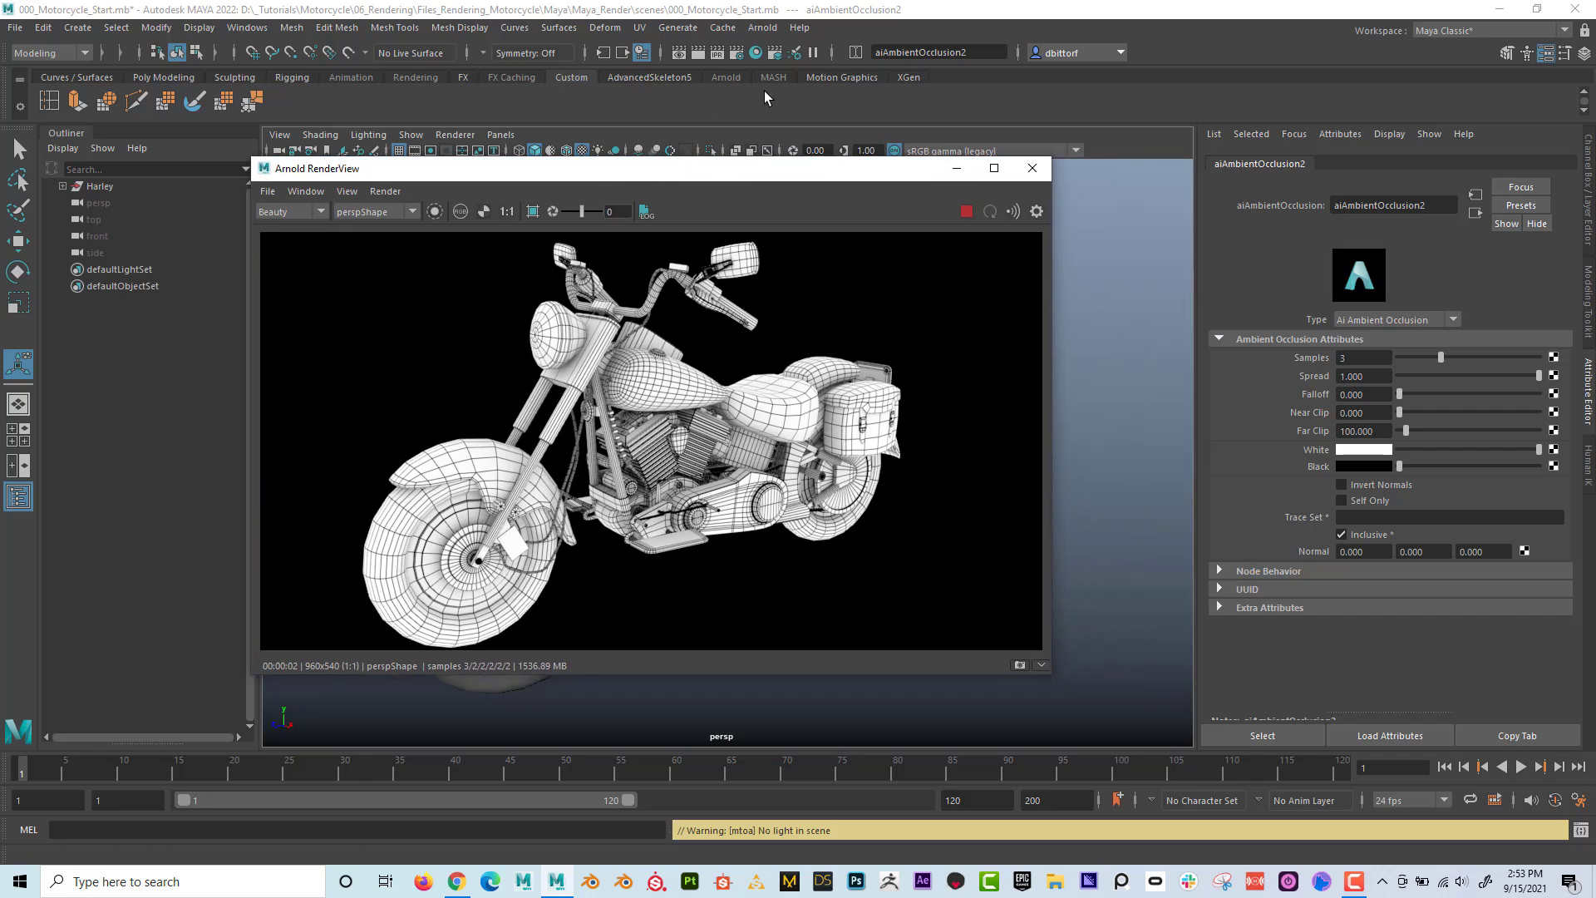
Set the renderer to Arnold Renderer in Render Settings.
{"action": "left_click", "coordinate": [739, 53]}
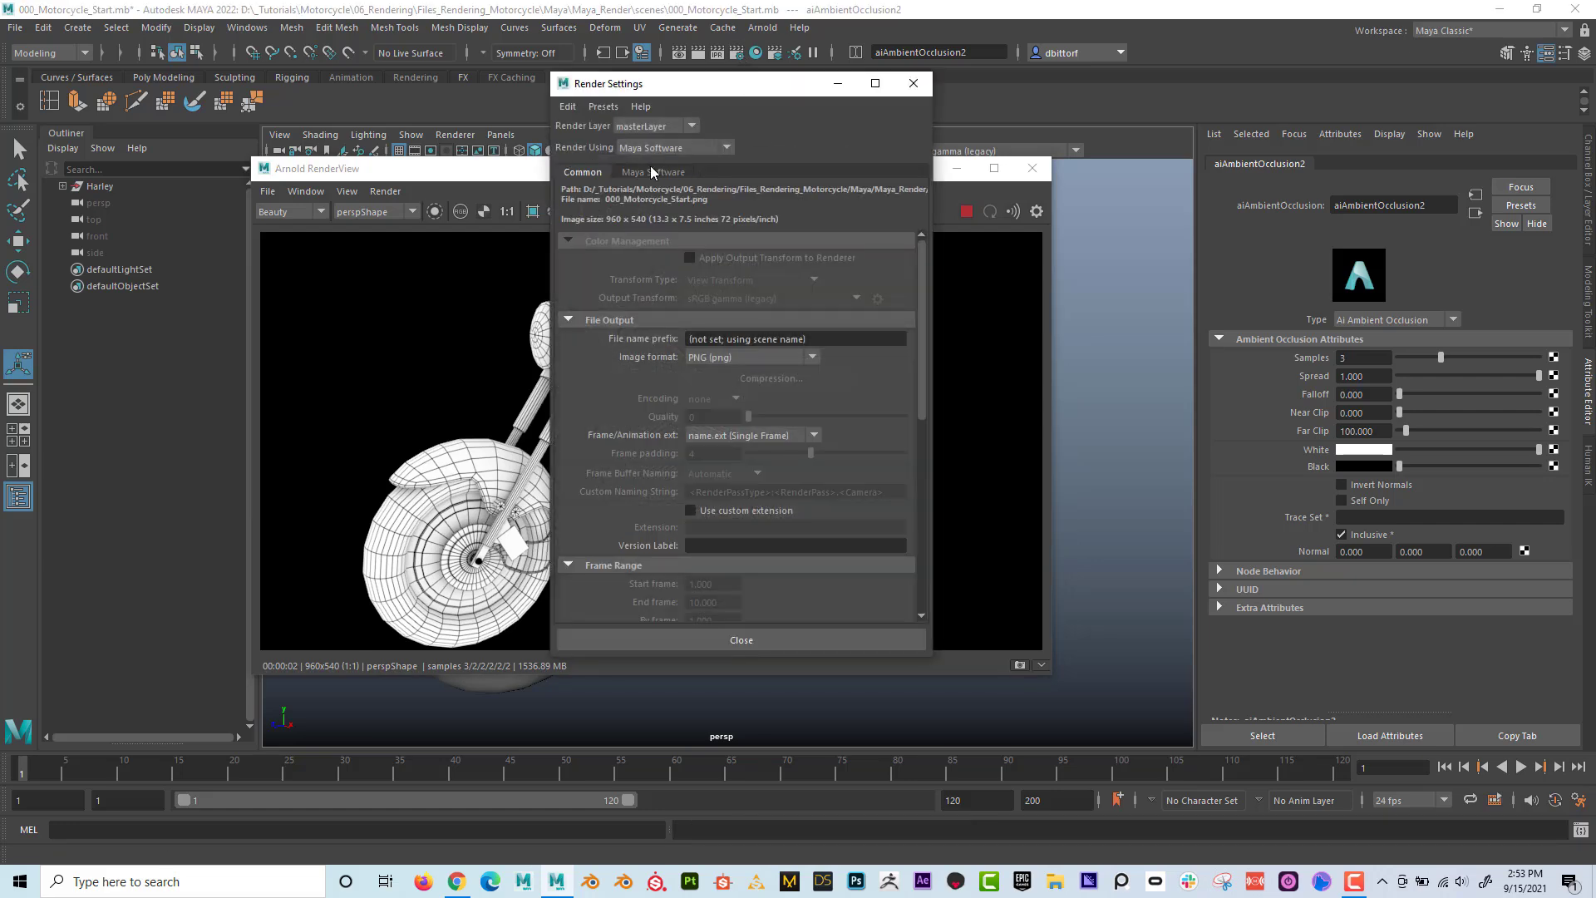
{"action": "left_click", "coordinate": [680, 147]}
{"action": "left_click", "coordinate": [678, 188]}
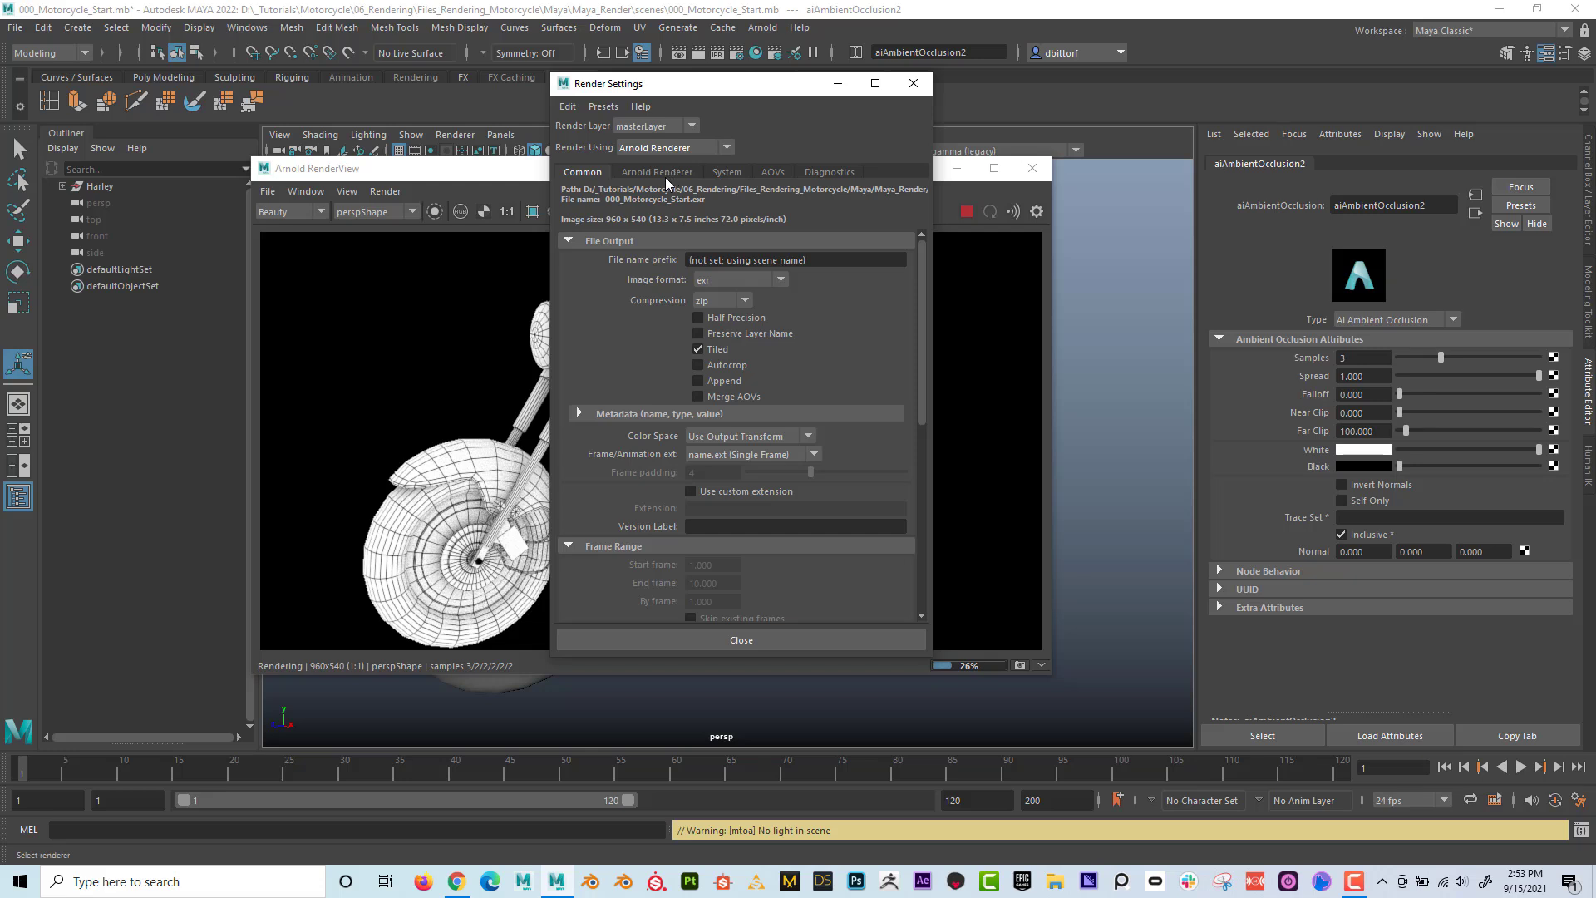
{"action": "left_click", "coordinate": [655, 172]}
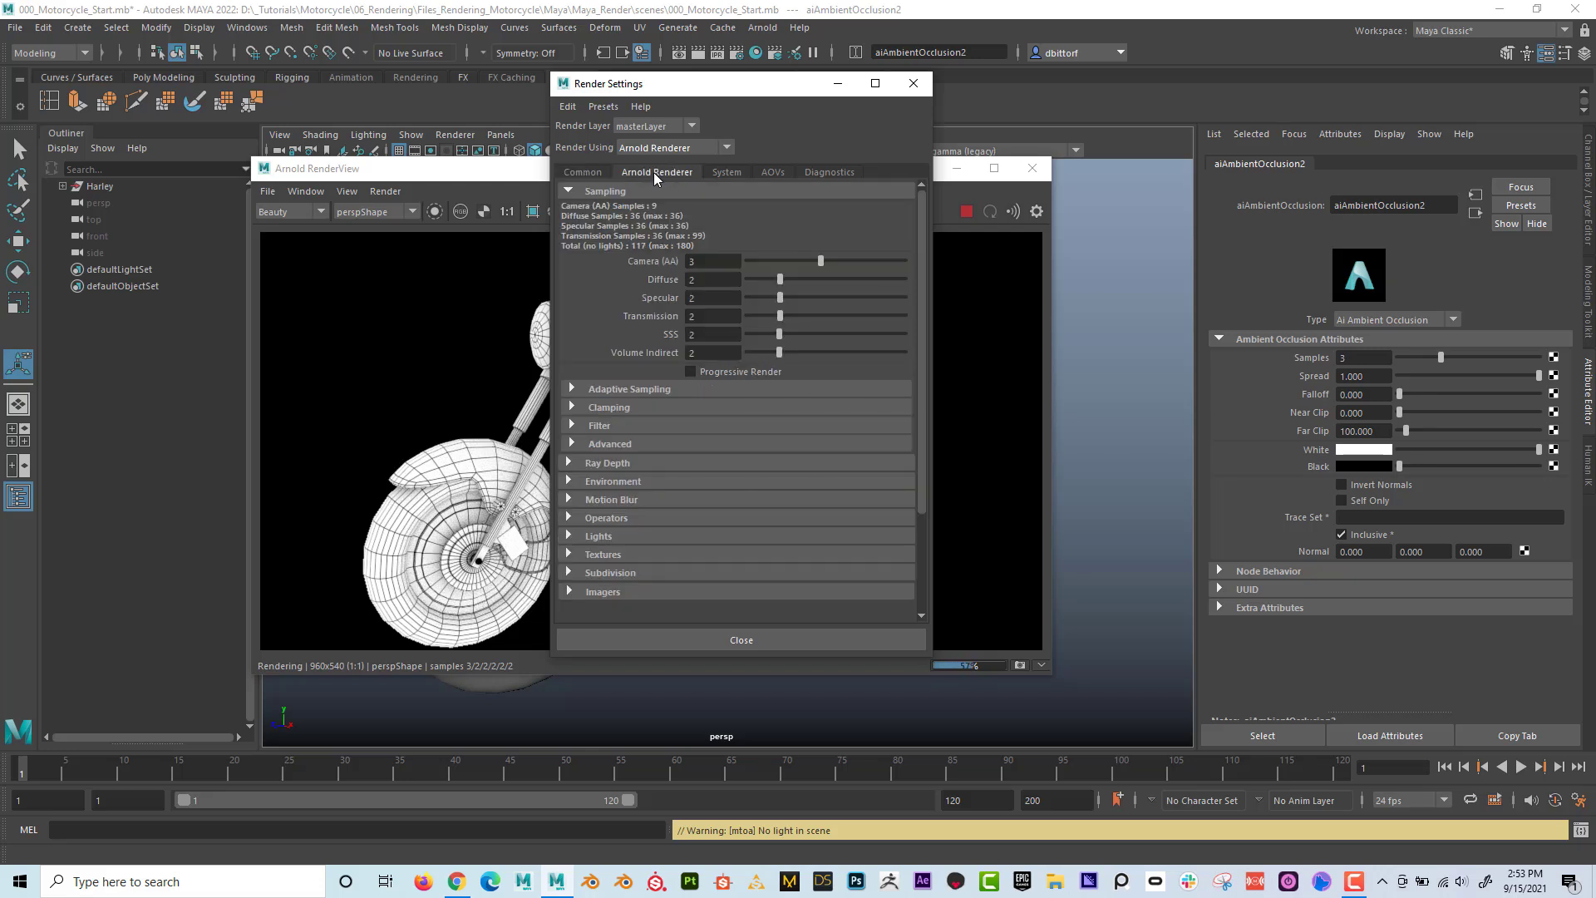
Connect a new aiRaySwitch shader to the Environment's Background (Legacy) slot.
{"action": "left_click", "coordinate": [570, 480]}
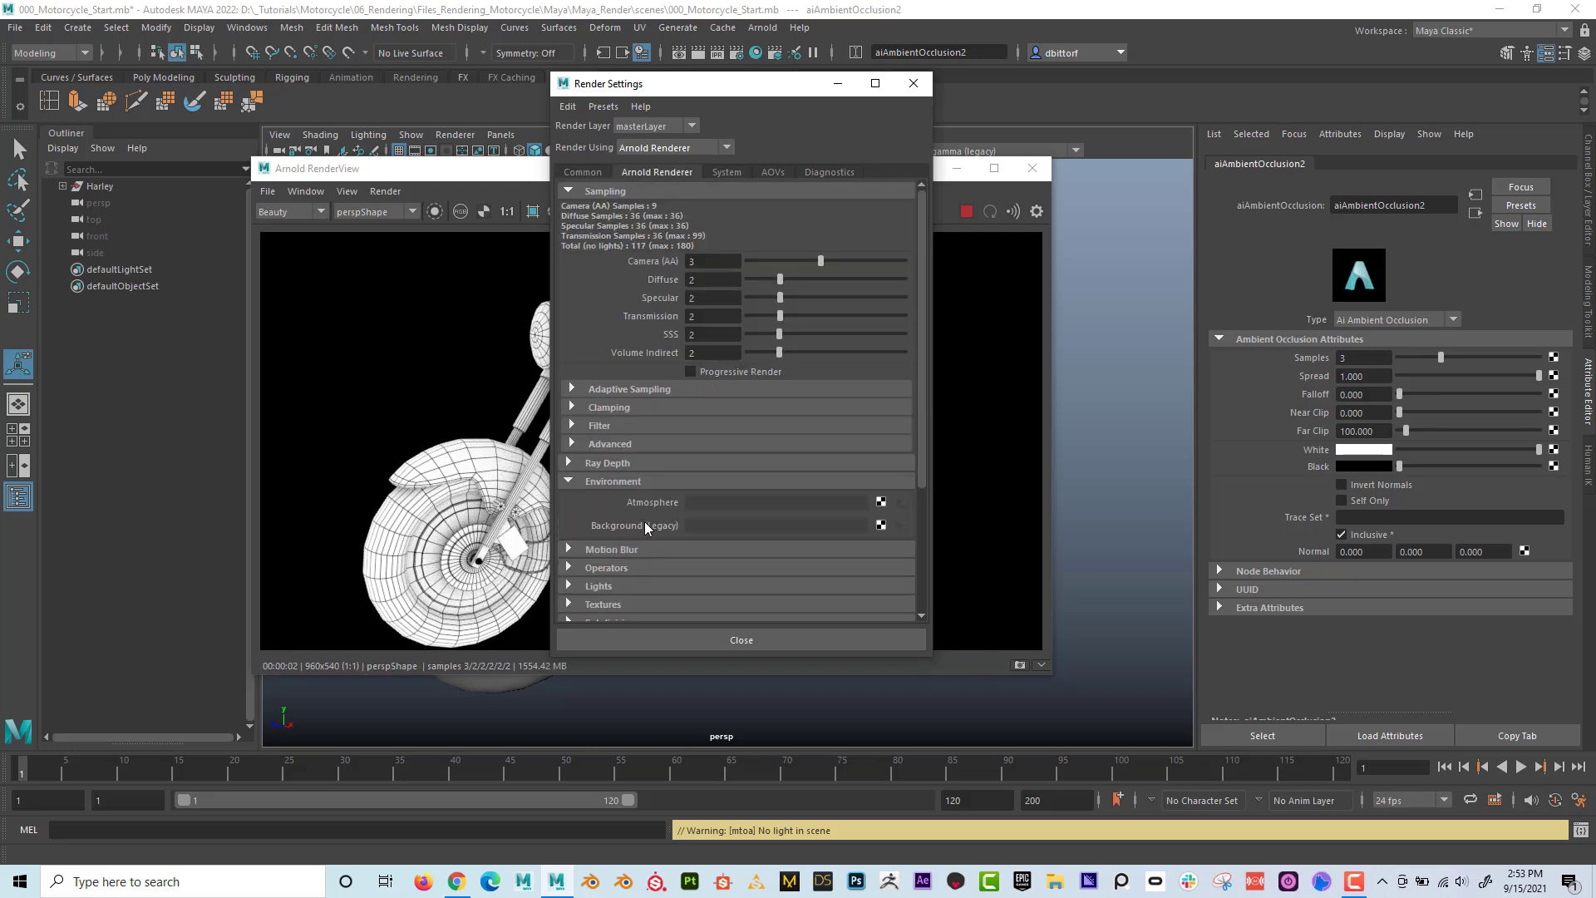
{"action": "left_click", "coordinate": [881, 525]}
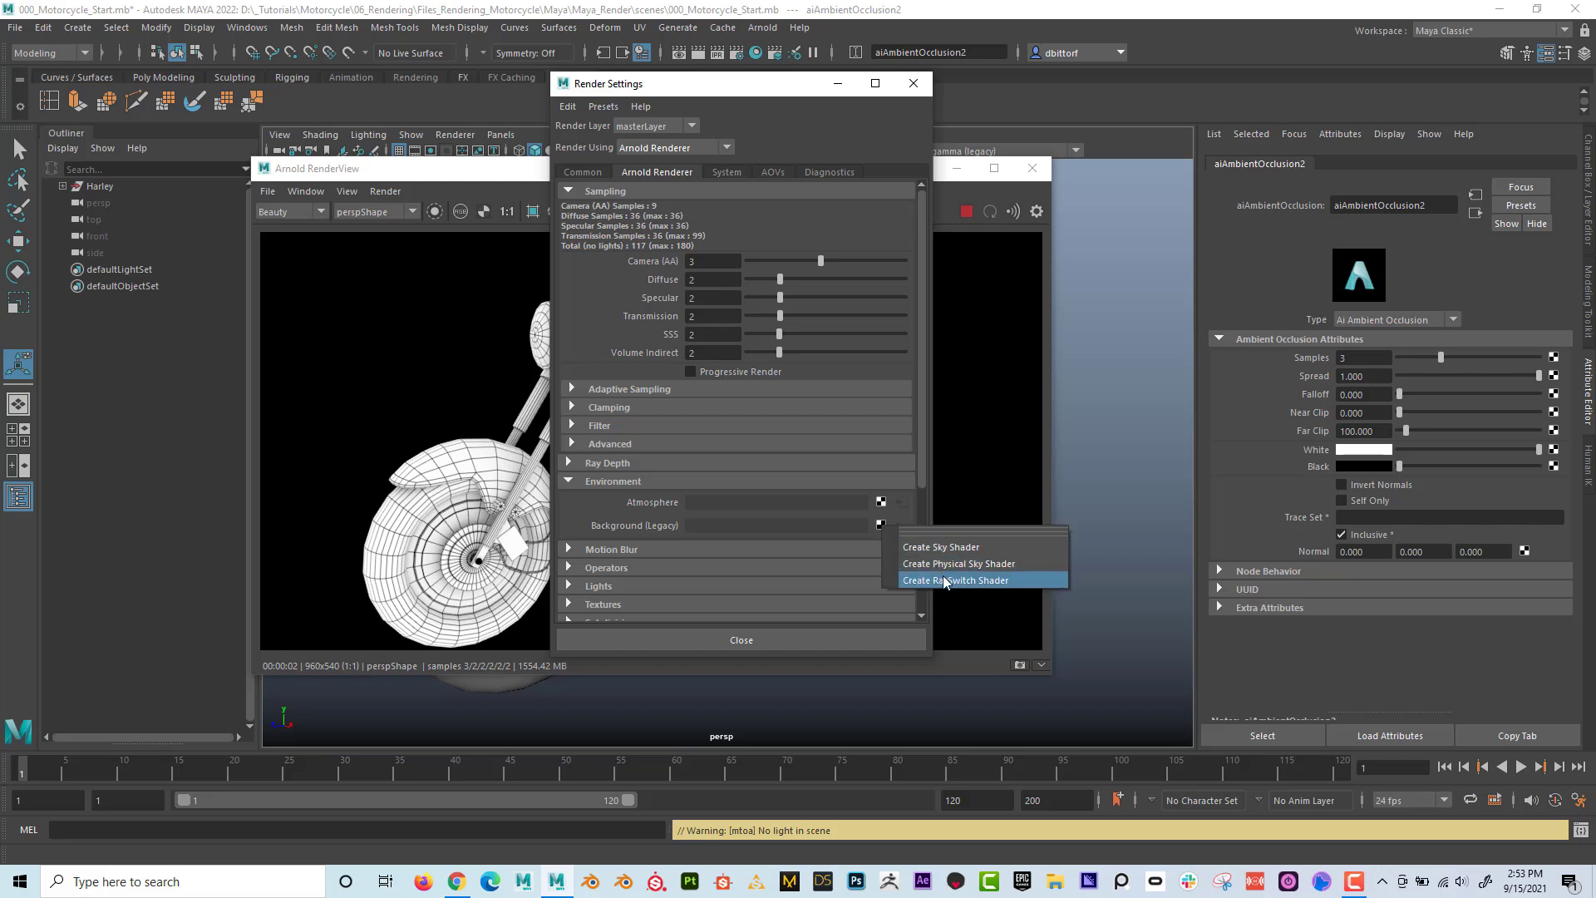
{"action": "key", "text": "Escape"}
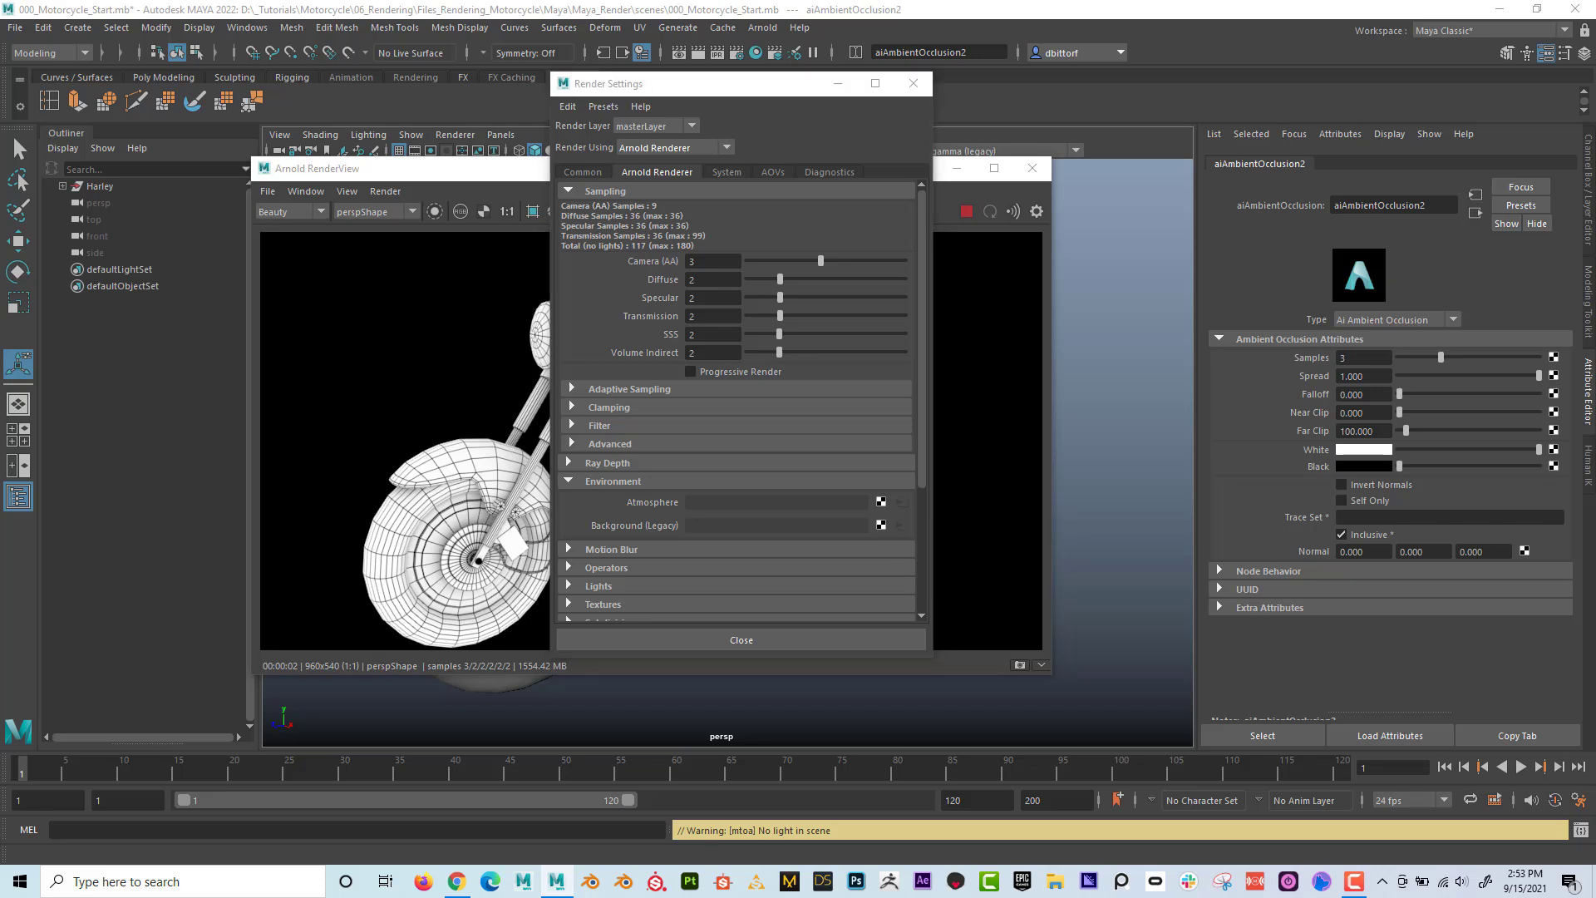
{"action": "left_click_drag", "start_coordinate": [775, 90], "coordinate": [816, 92]}
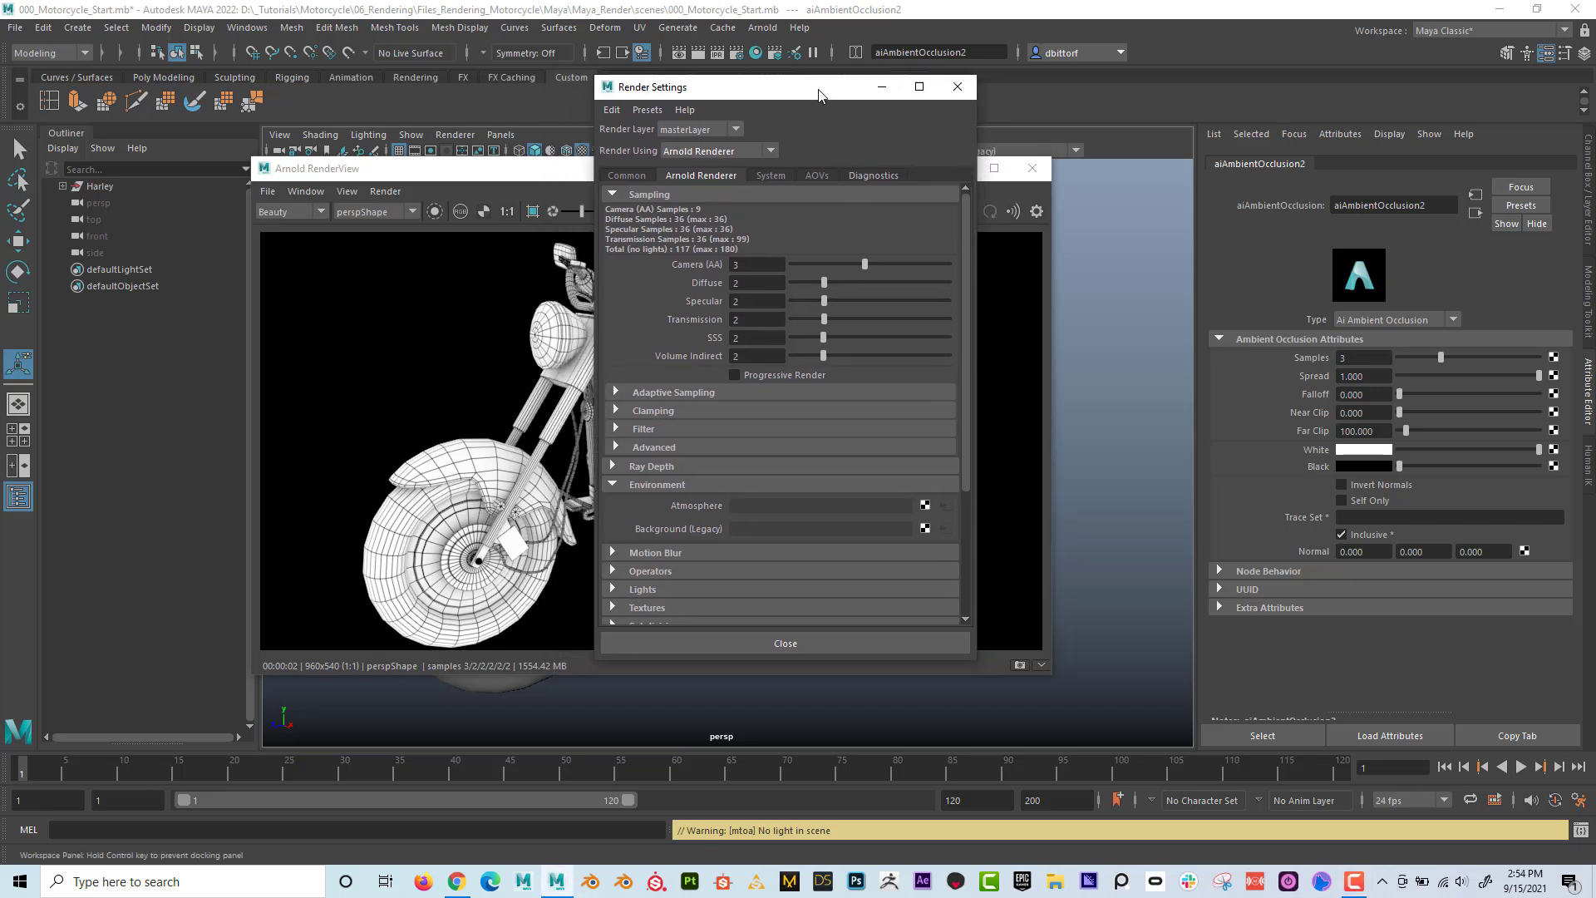
{"action": "left_click", "coordinate": [921, 527]}
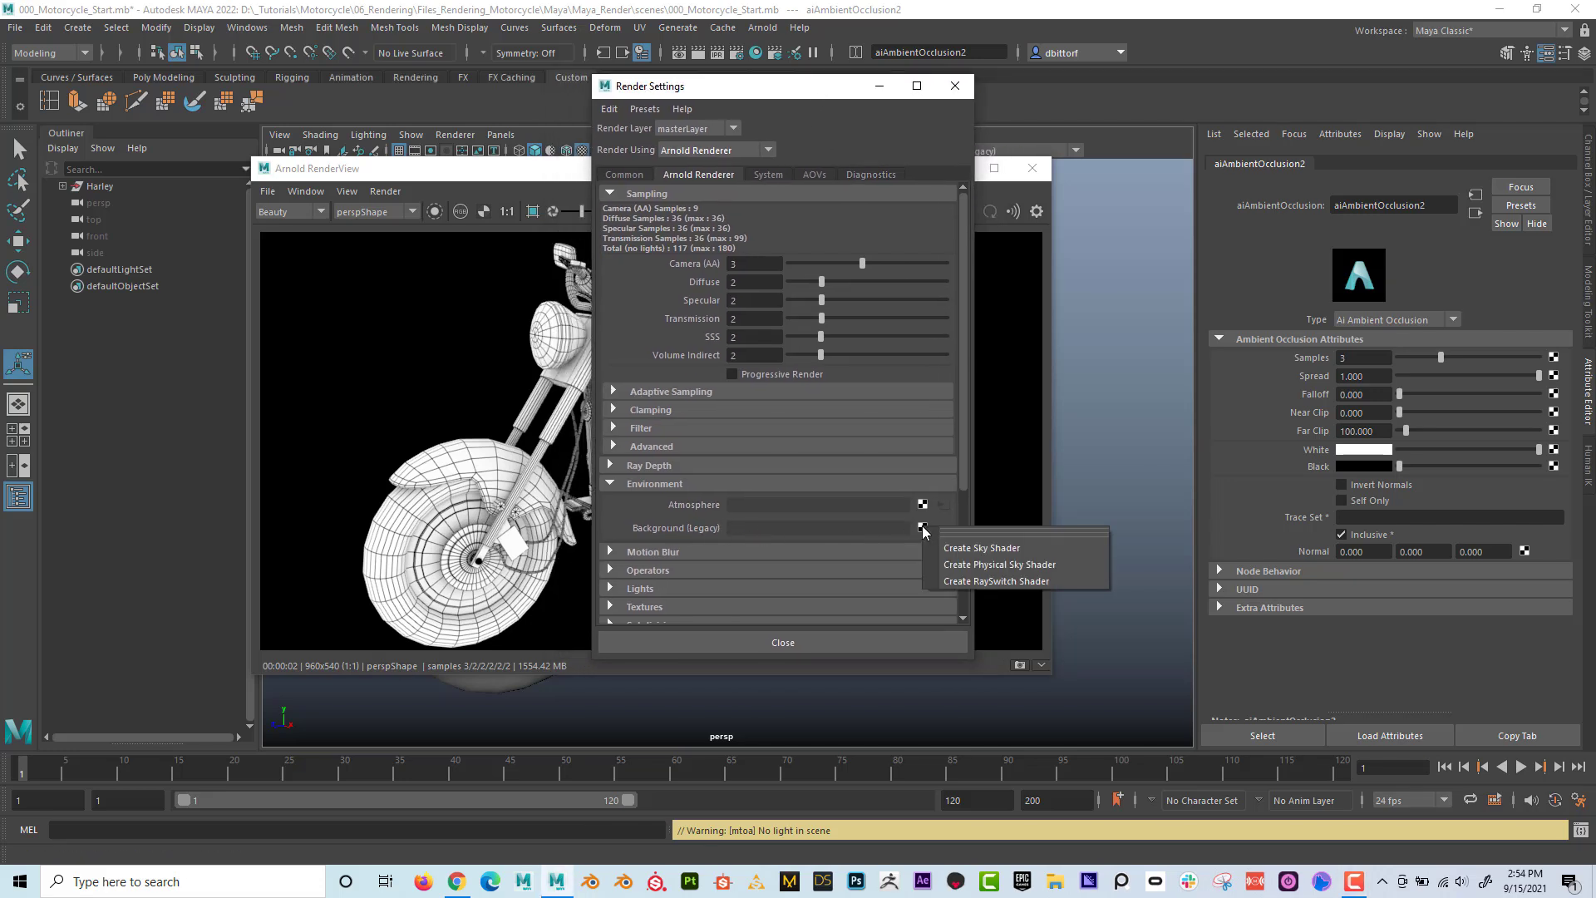
{"action": "left_click", "coordinate": [1049, 584]}
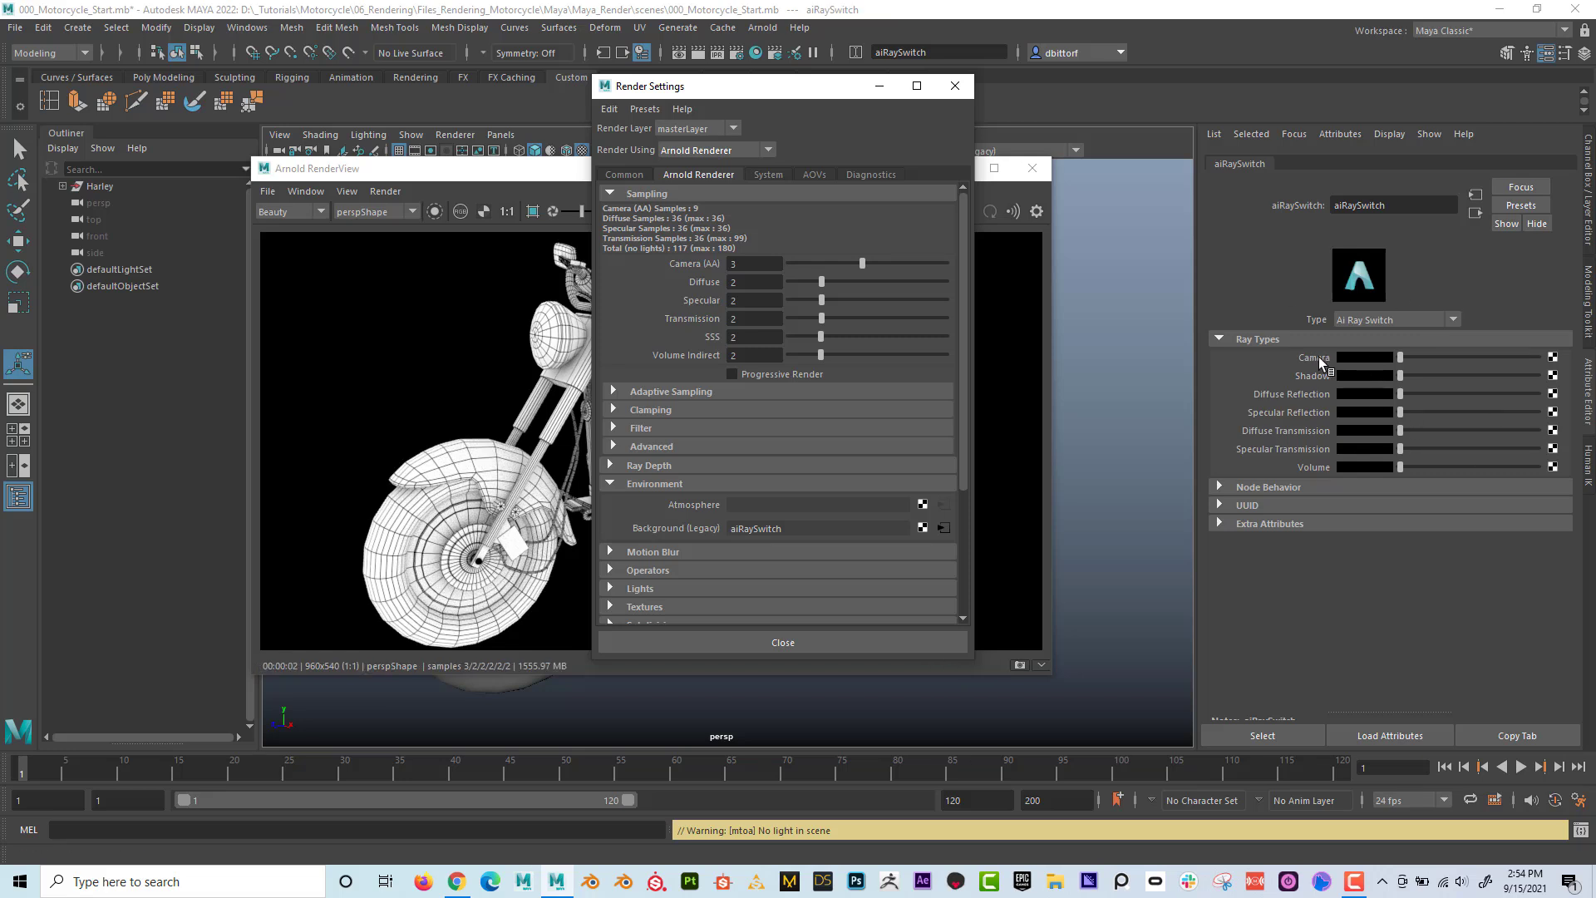
{"action": "left_click", "coordinate": [878, 86]}
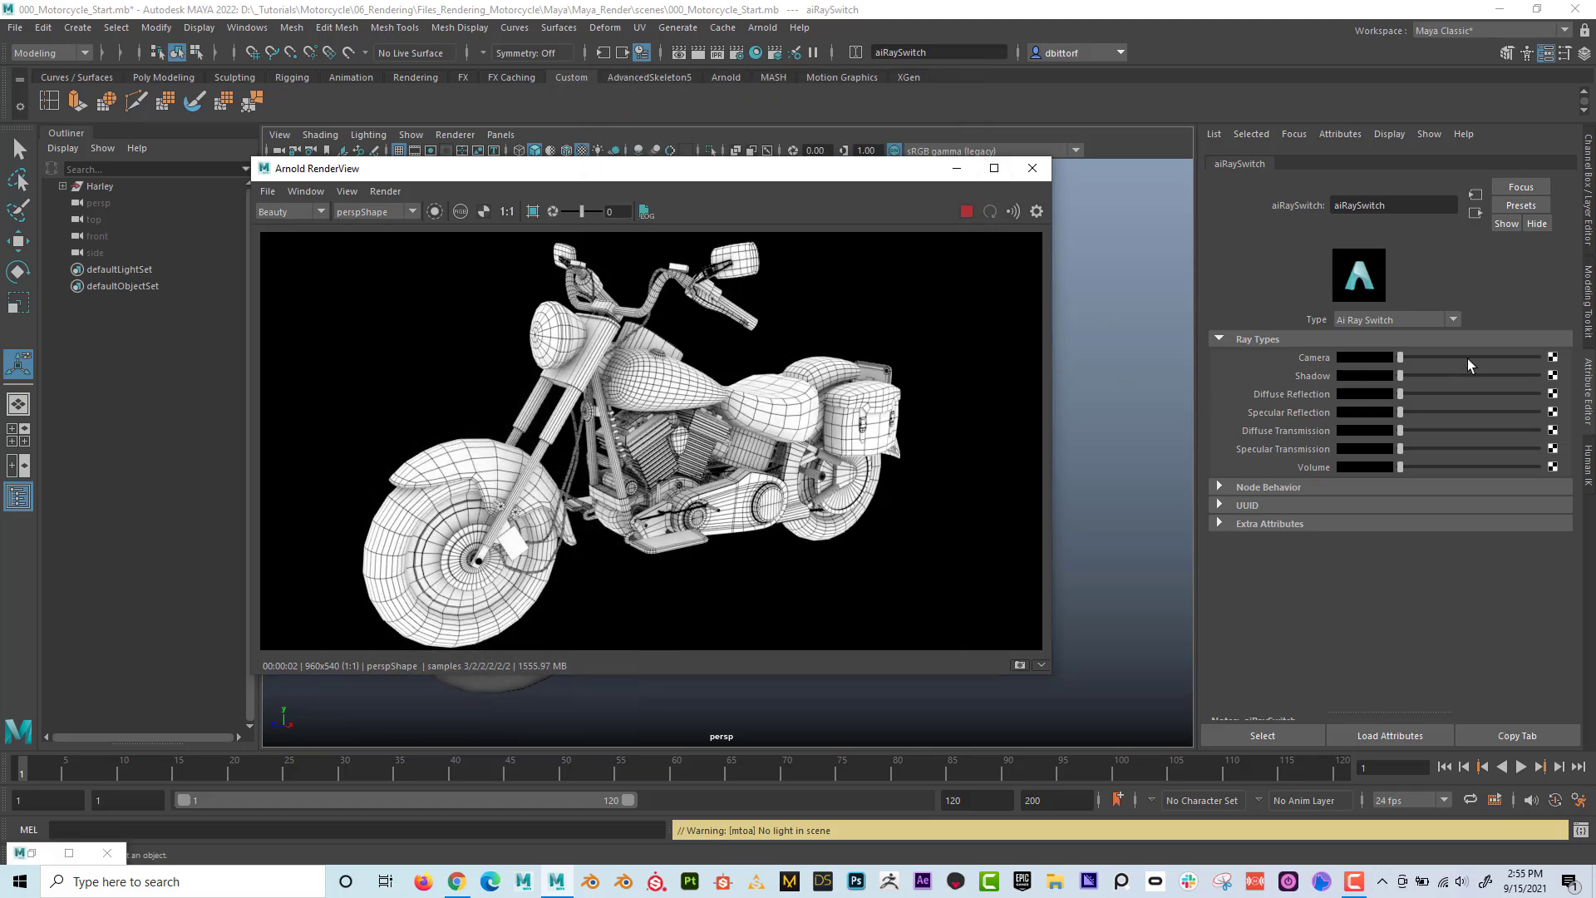
Make the aiRaySwitch camera colour mid-grey and enlarge the render view beside the viewport.
{"action": "left_click_drag", "start_coordinate": [1468, 359], "coordinate": [1433, 351]}
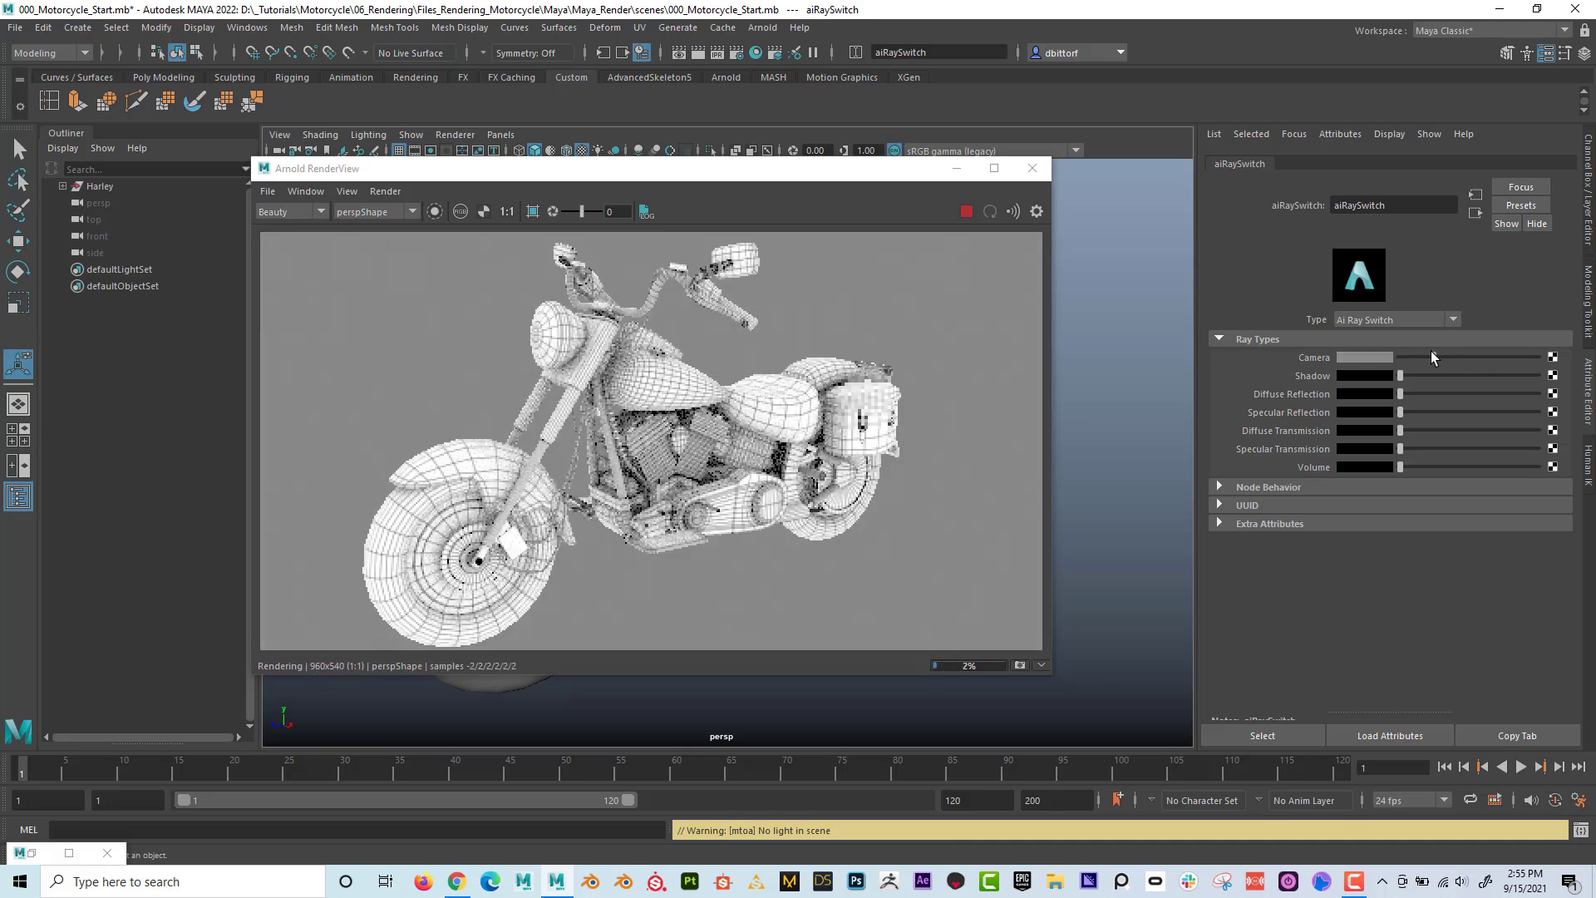
{"action": "left_click_drag", "start_coordinate": [1048, 678], "coordinate": [1121, 729]}
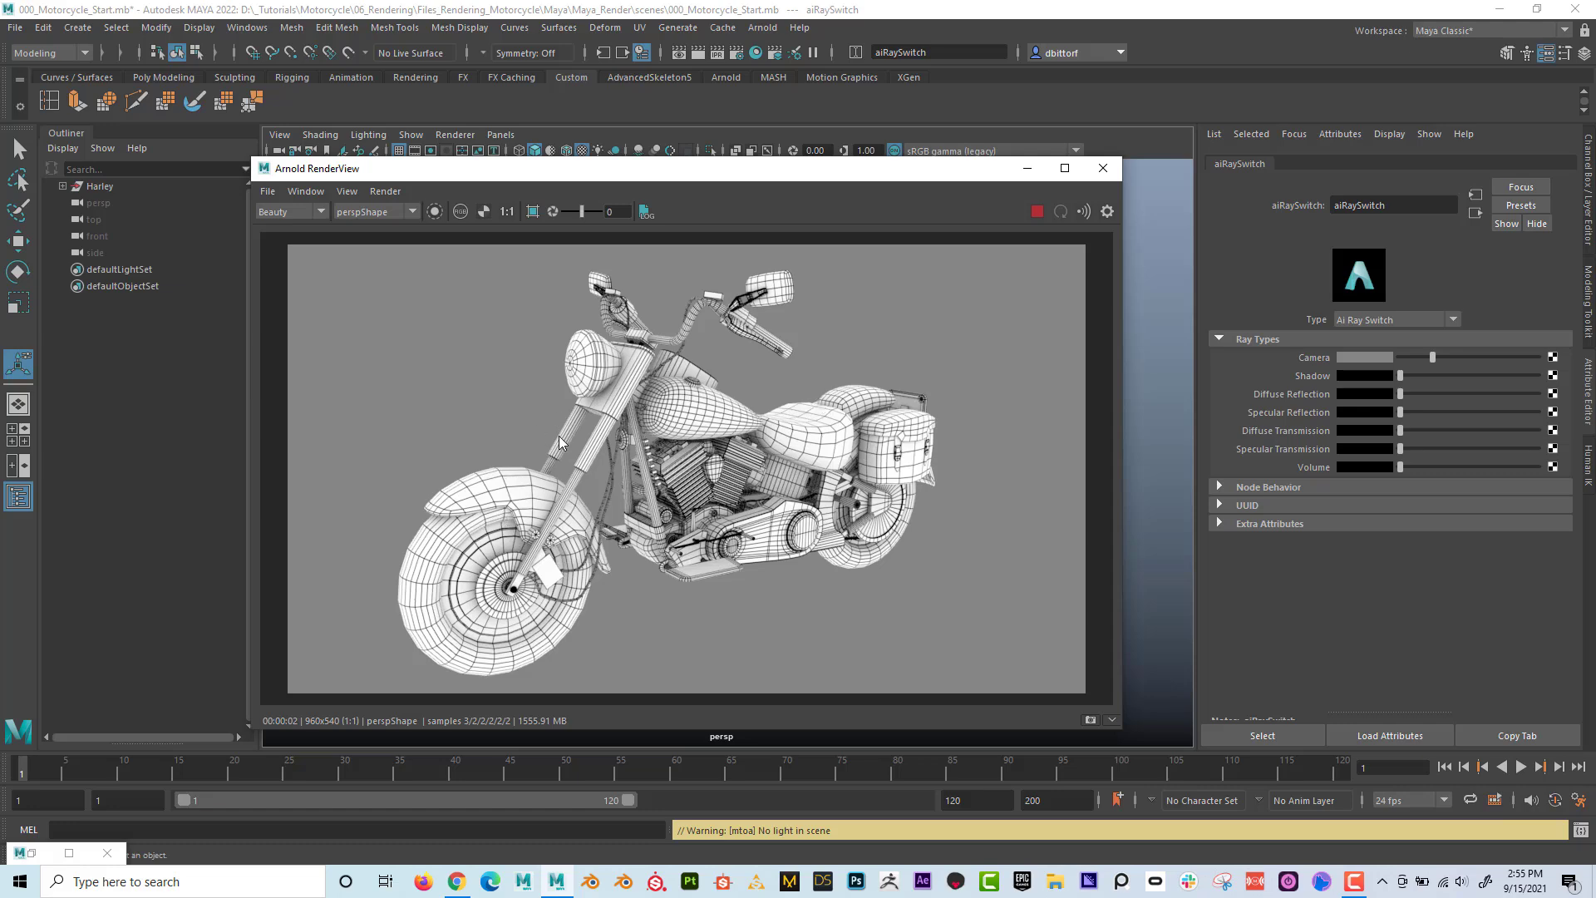
{"action": "left_click_drag", "start_coordinate": [721, 172], "coordinate": [798, 170]}
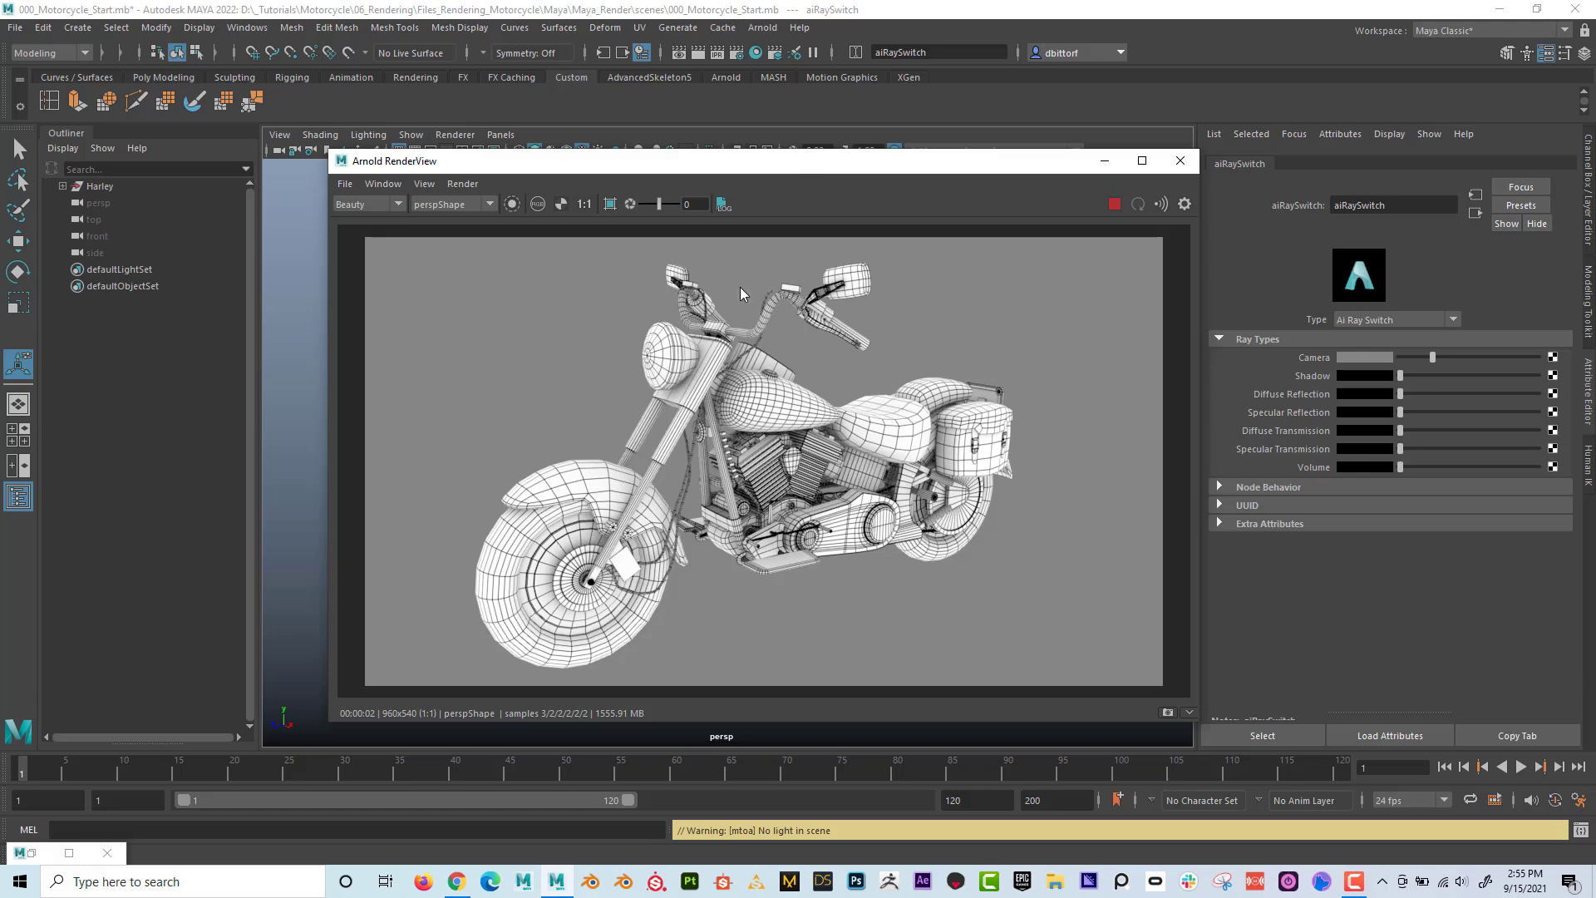
{"action": "left_click_drag", "start_coordinate": [748, 165], "coordinate": [1126, 191]}
Create polygon plane pPlane1 and scale it into a large floor under the motorcycle.
{"action": "left_click", "coordinate": [78, 27]}
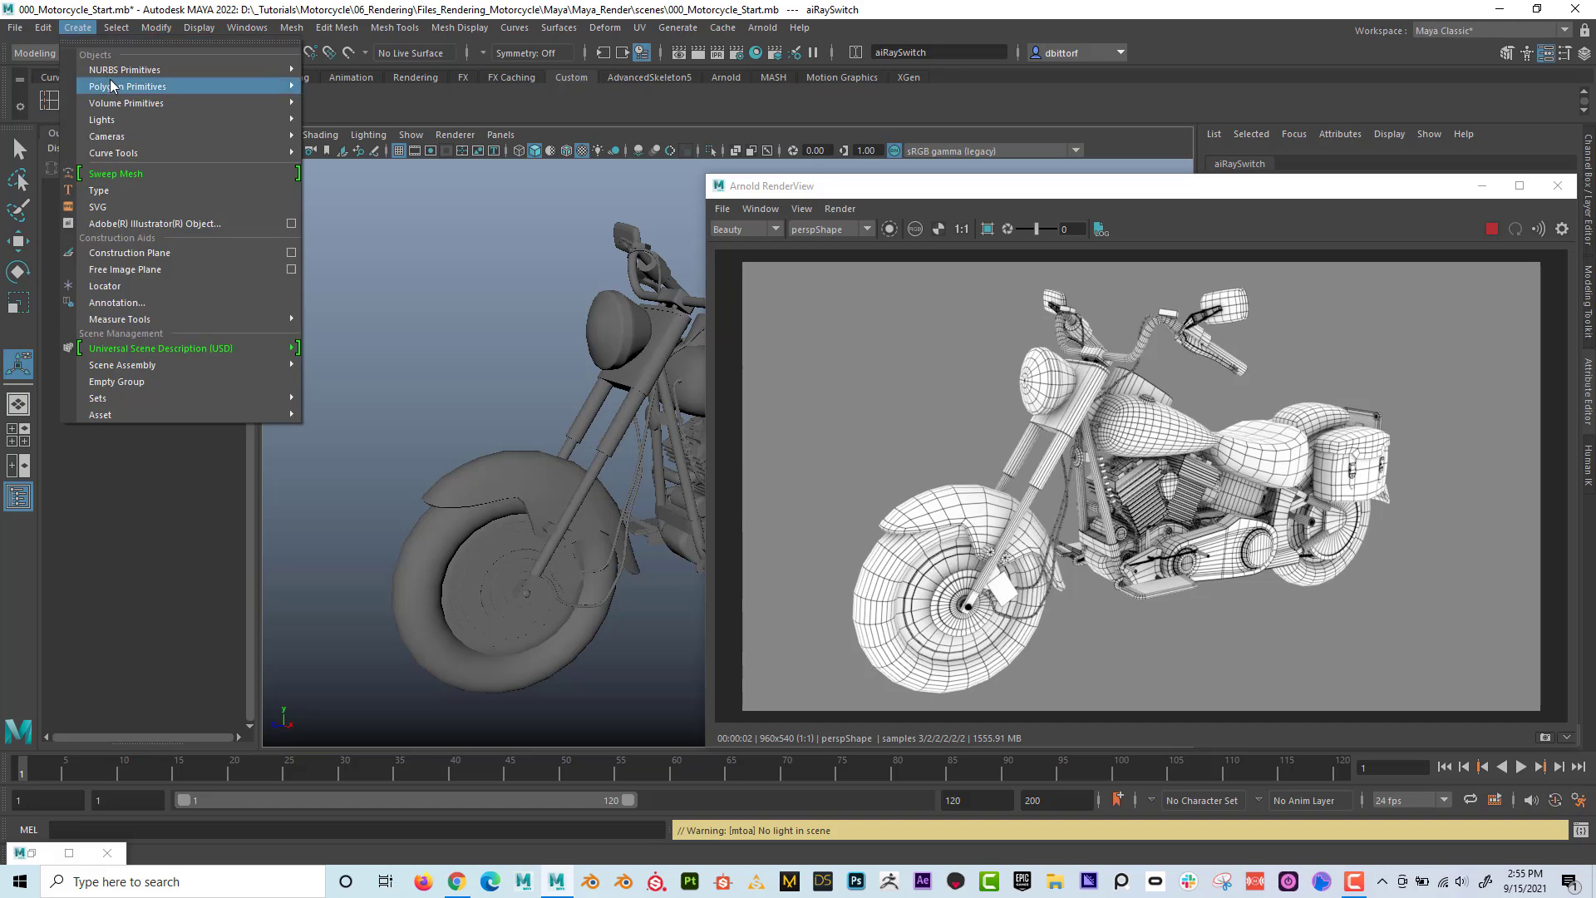
{"action": "mouse_move", "coordinate": [135, 90]}
{"action": "left_click", "coordinate": [358, 166]}
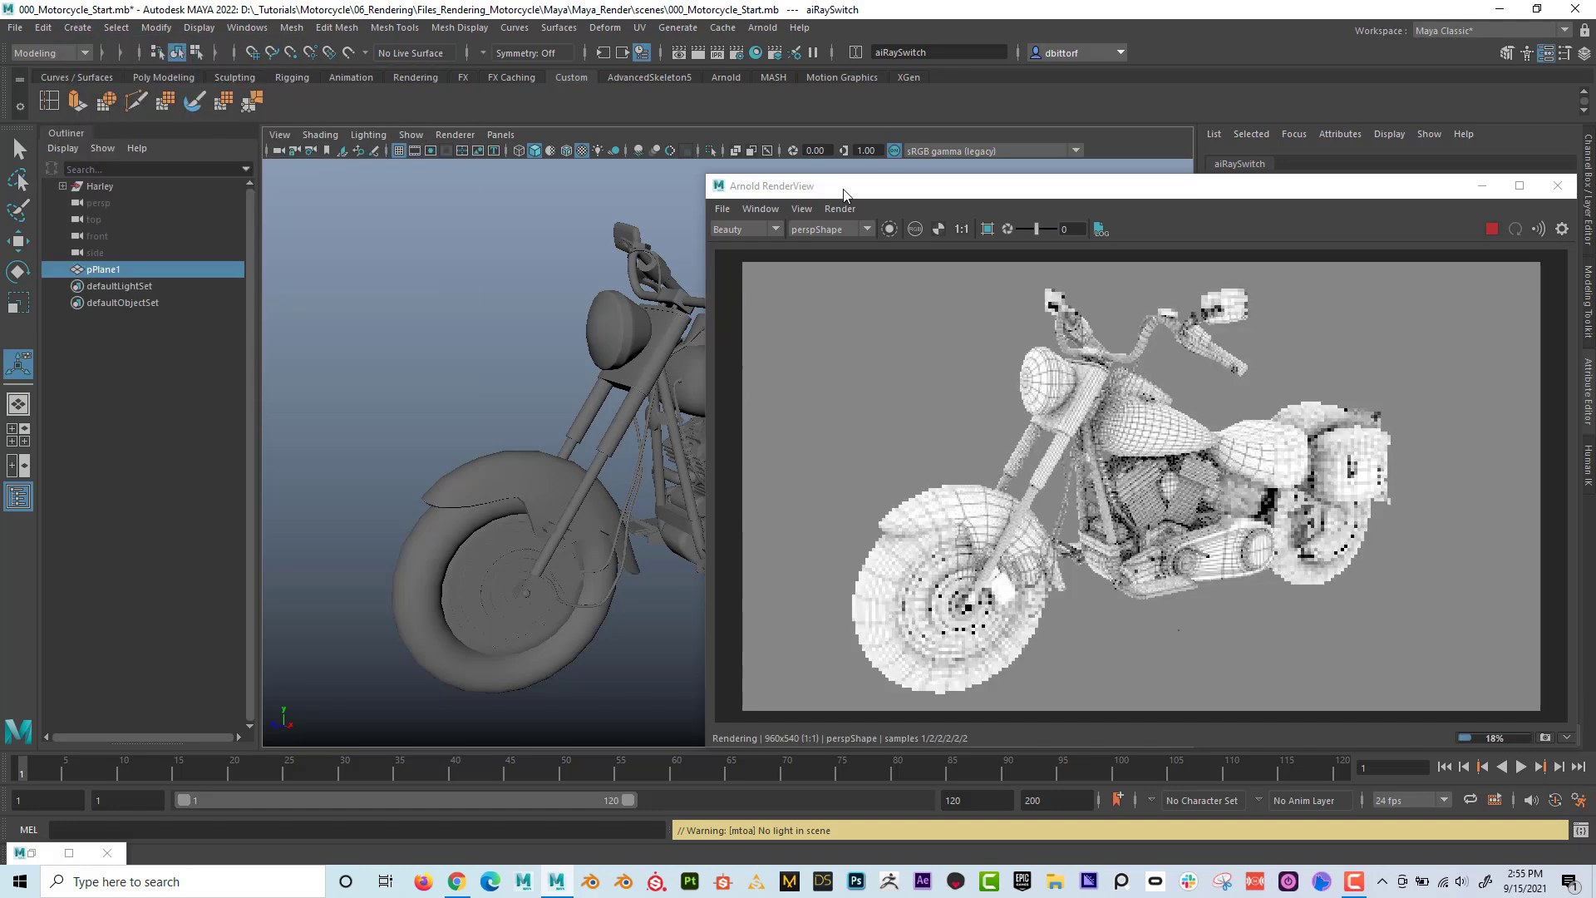
{"action": "left_click_drag", "start_coordinate": [1073, 186], "coordinate": [1417, 209]}
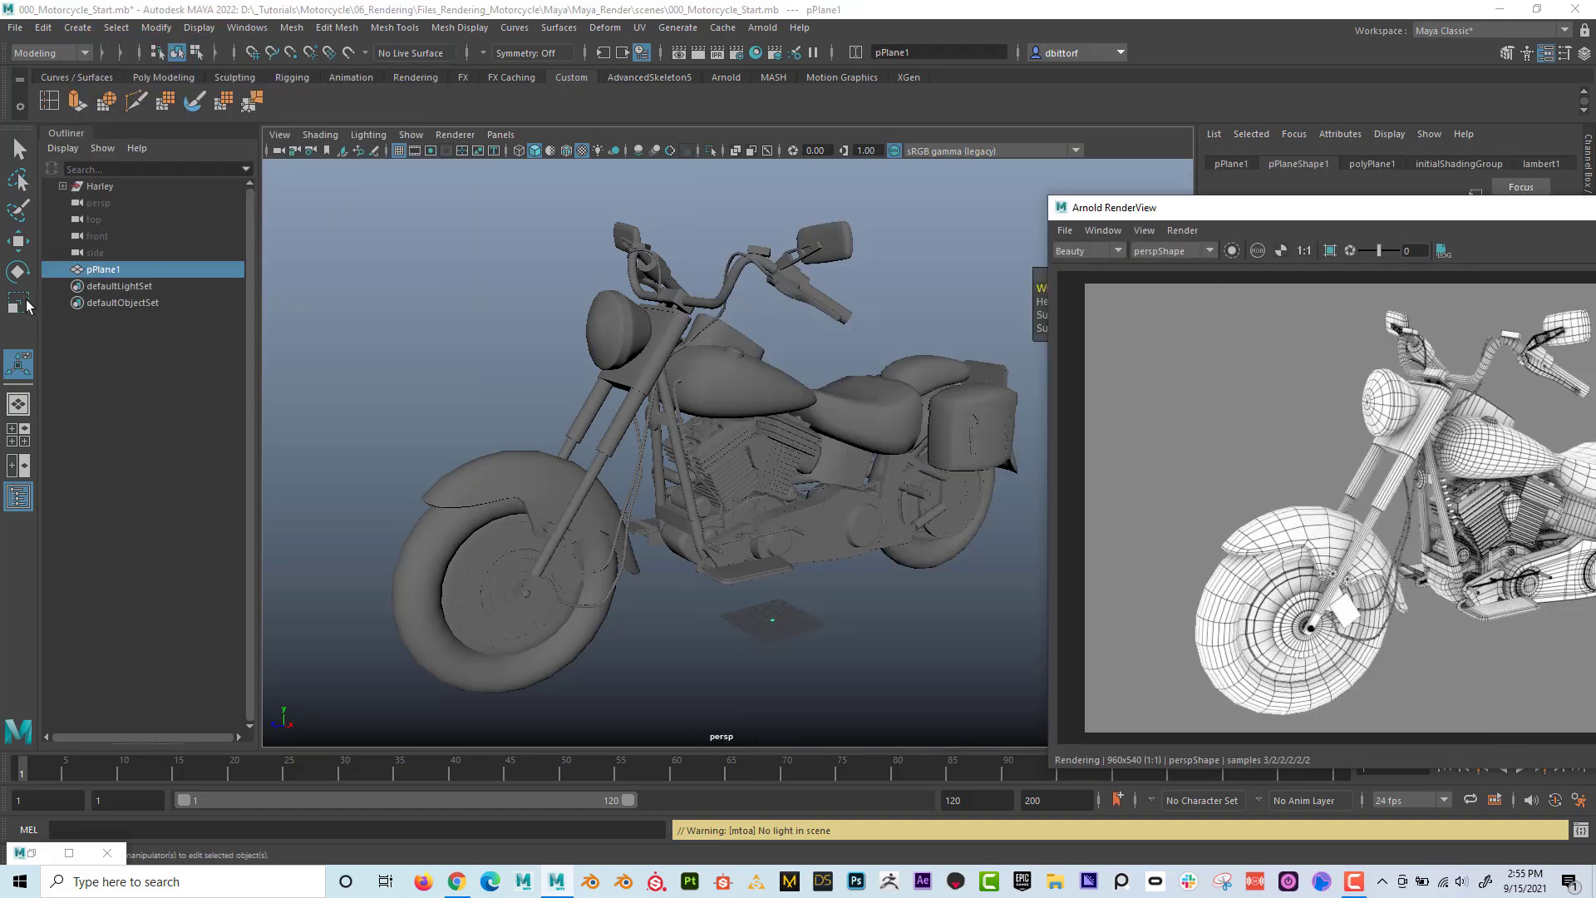
{"action": "key", "text": "r"}
{"action": "left_click_drag", "start_coordinate": [773, 620], "coordinate": [724, 567]}
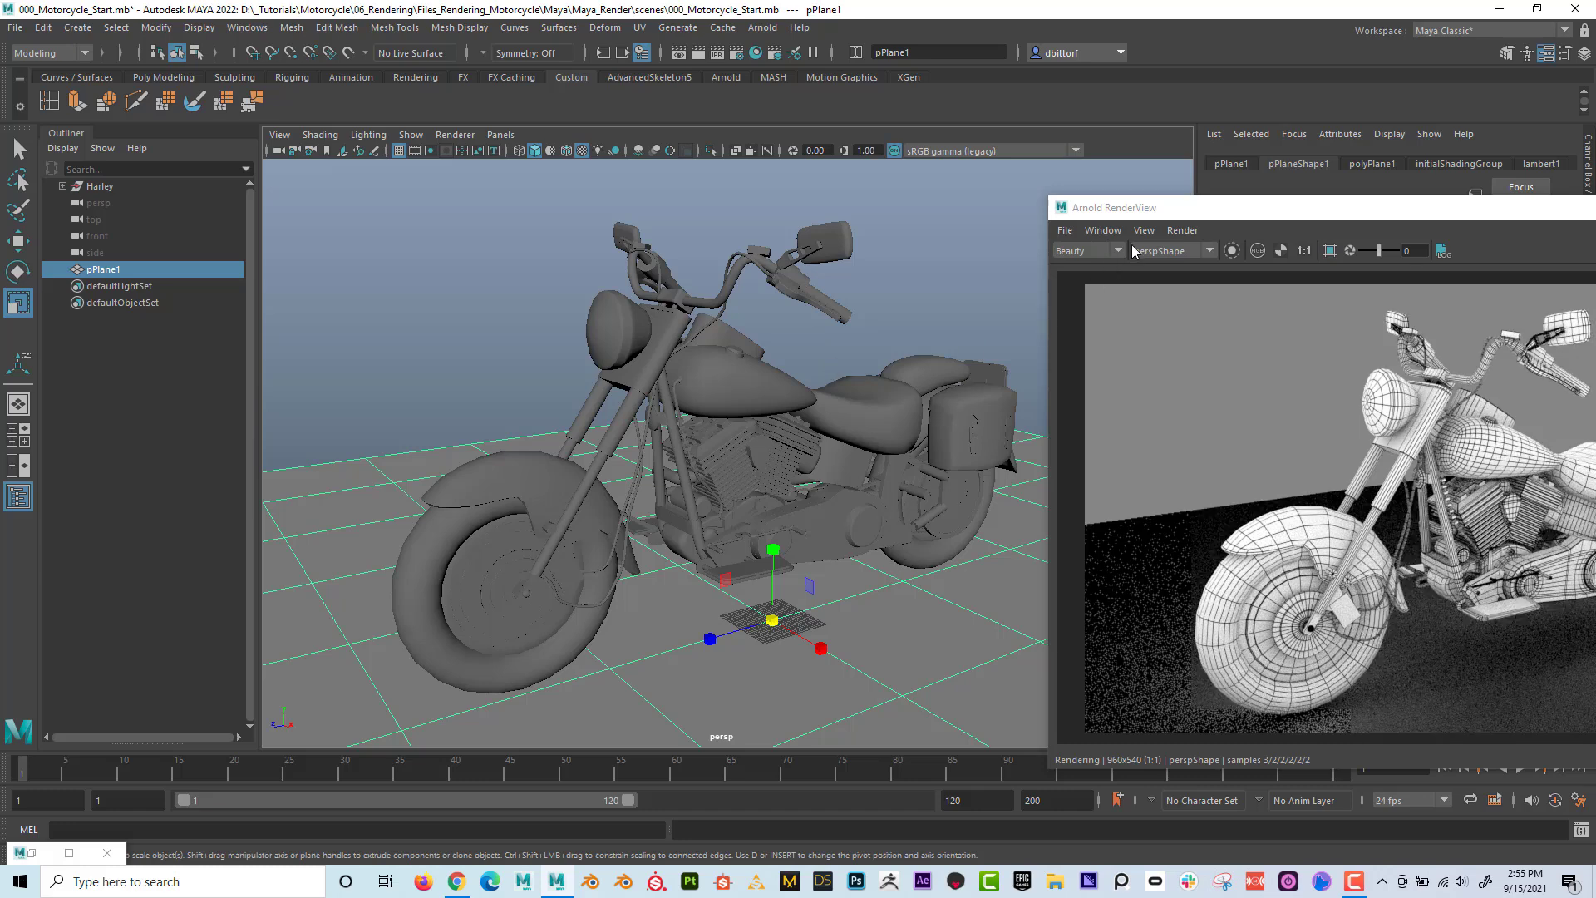
{"action": "left_click_drag", "start_coordinate": [1198, 216], "coordinate": [766, 140]}
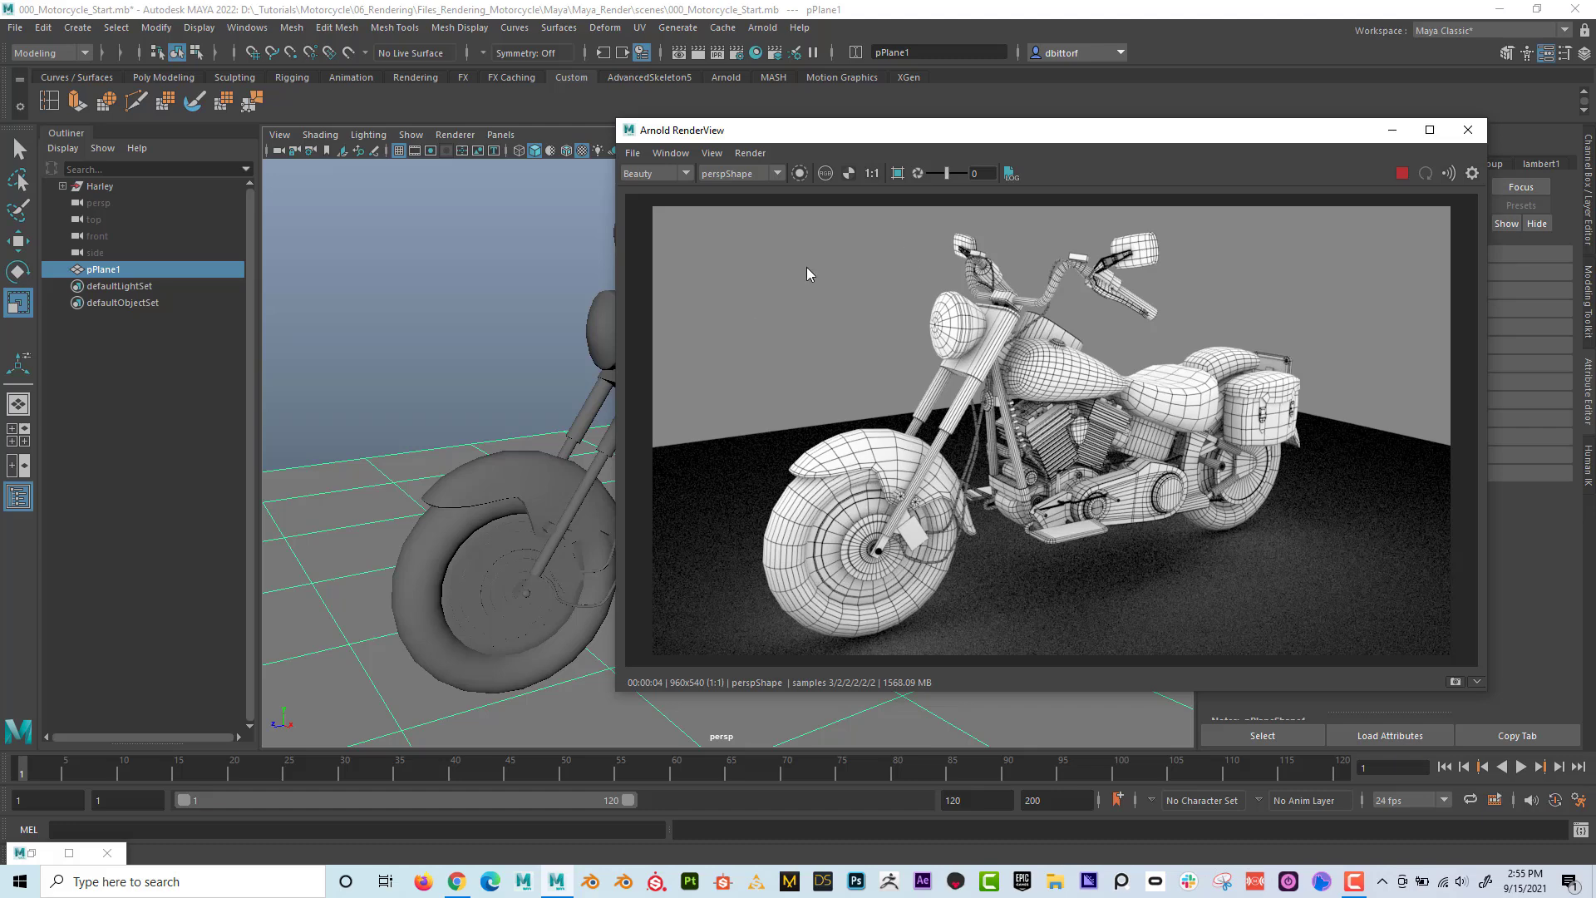
{"action": "left_click_drag", "start_coordinate": [871, 131], "coordinate": [1075, 434]}
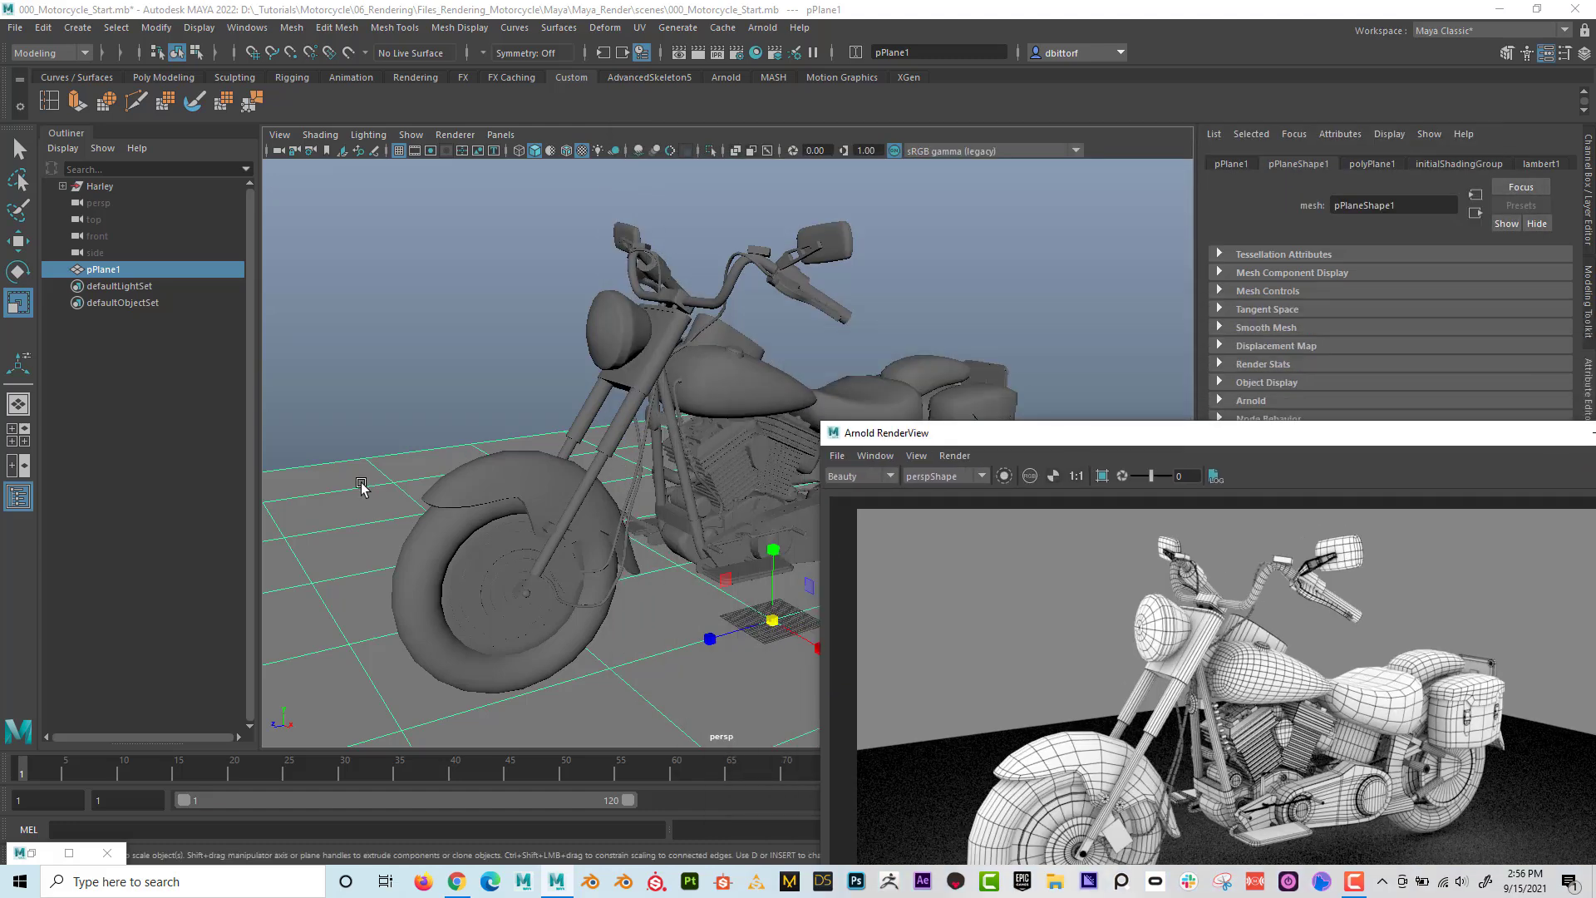
Assign a new Arnold aiShadowMatte material to pPlane1 and check the updated render.
{"action": "right_click", "coordinate": [362, 422]}
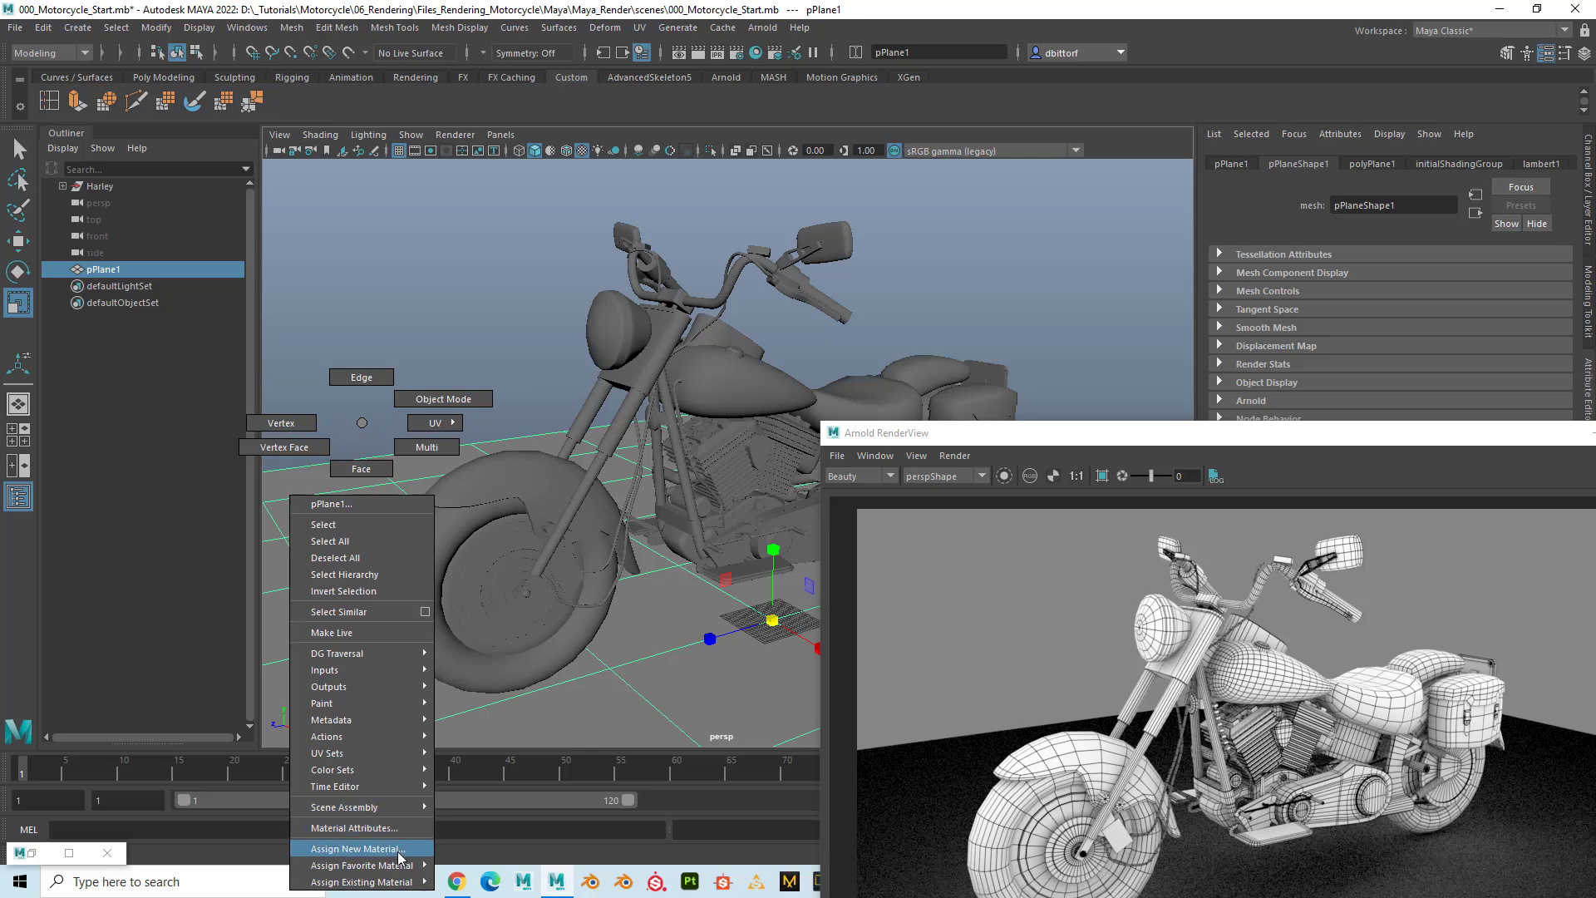
{"action": "mouse_move", "coordinate": [402, 870]}
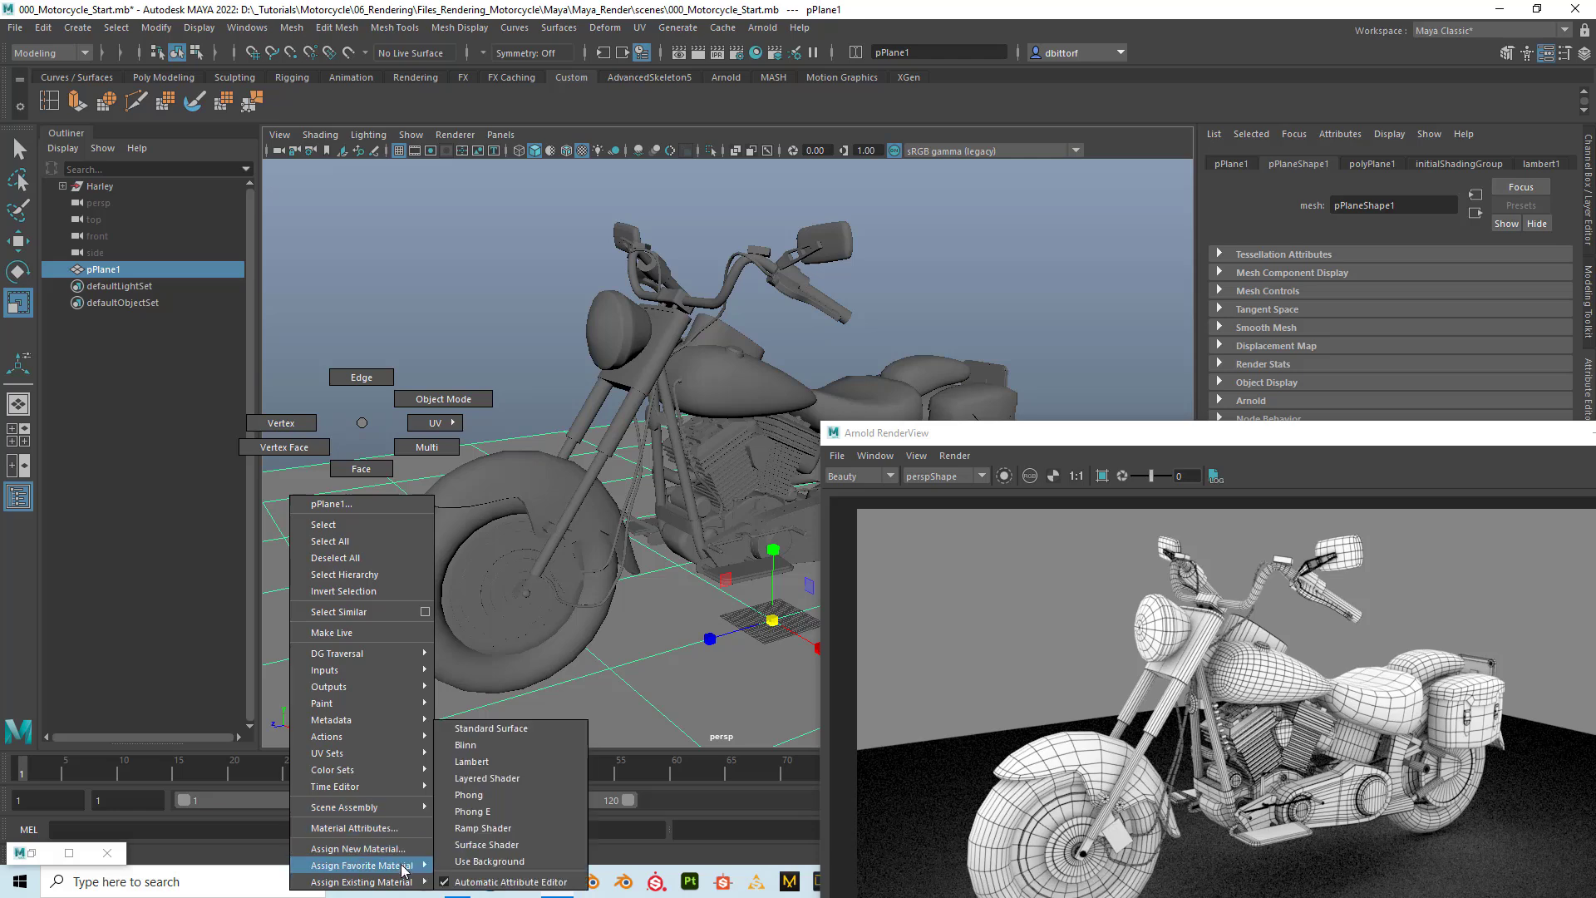
{"action": "left_click", "coordinate": [403, 849]}
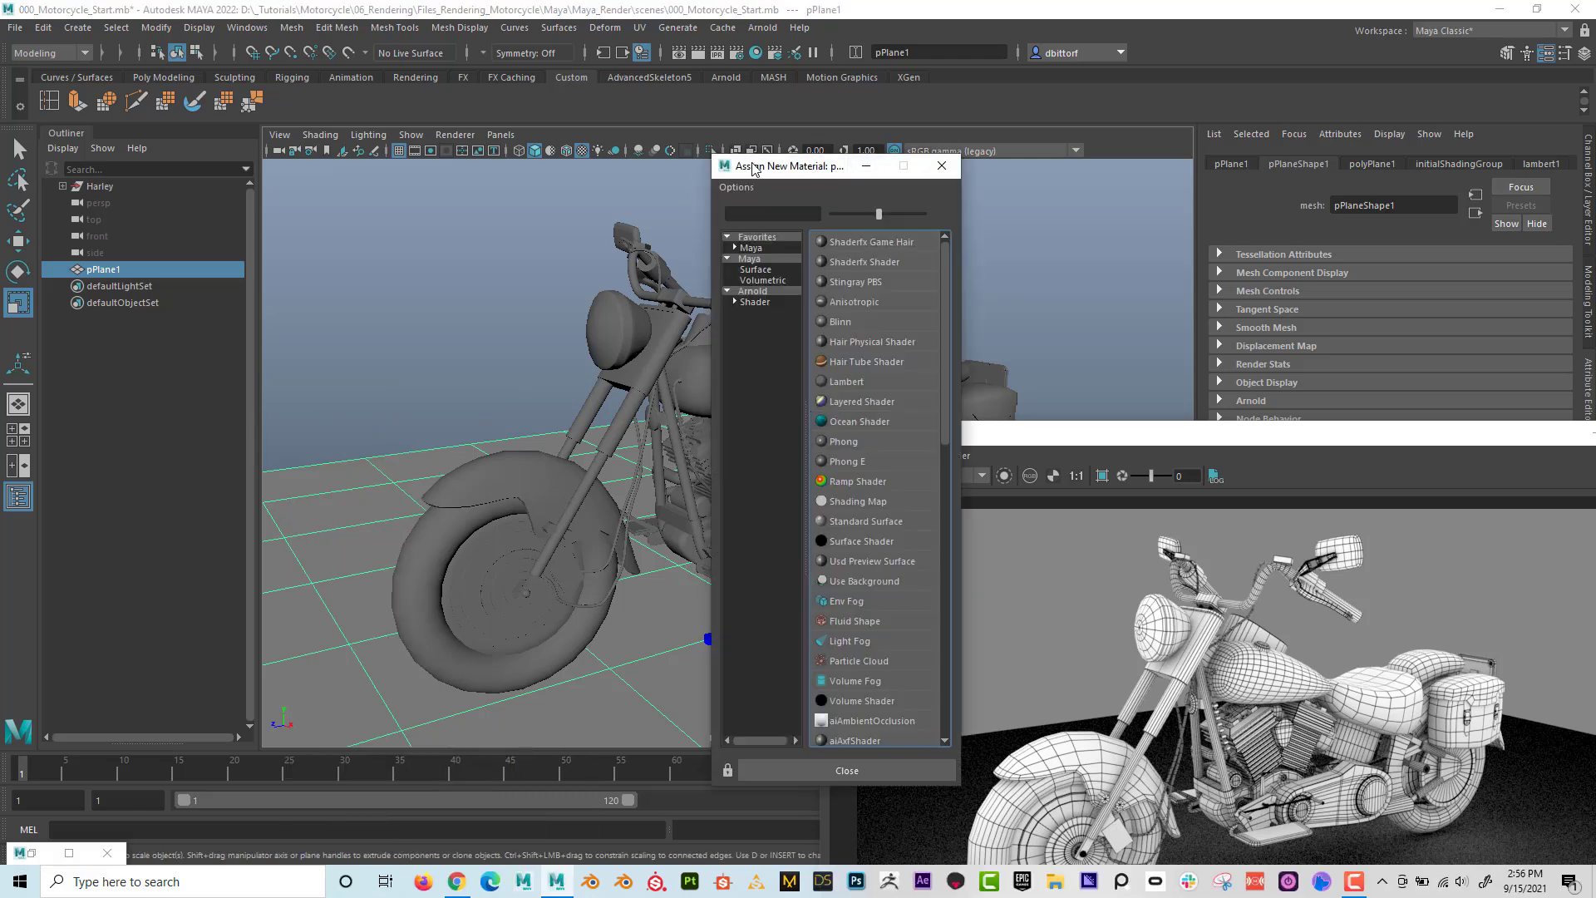
{"action": "left_click_drag", "start_coordinate": [753, 169], "coordinate": [436, 143]}
{"action": "left_click", "coordinate": [438, 276]}
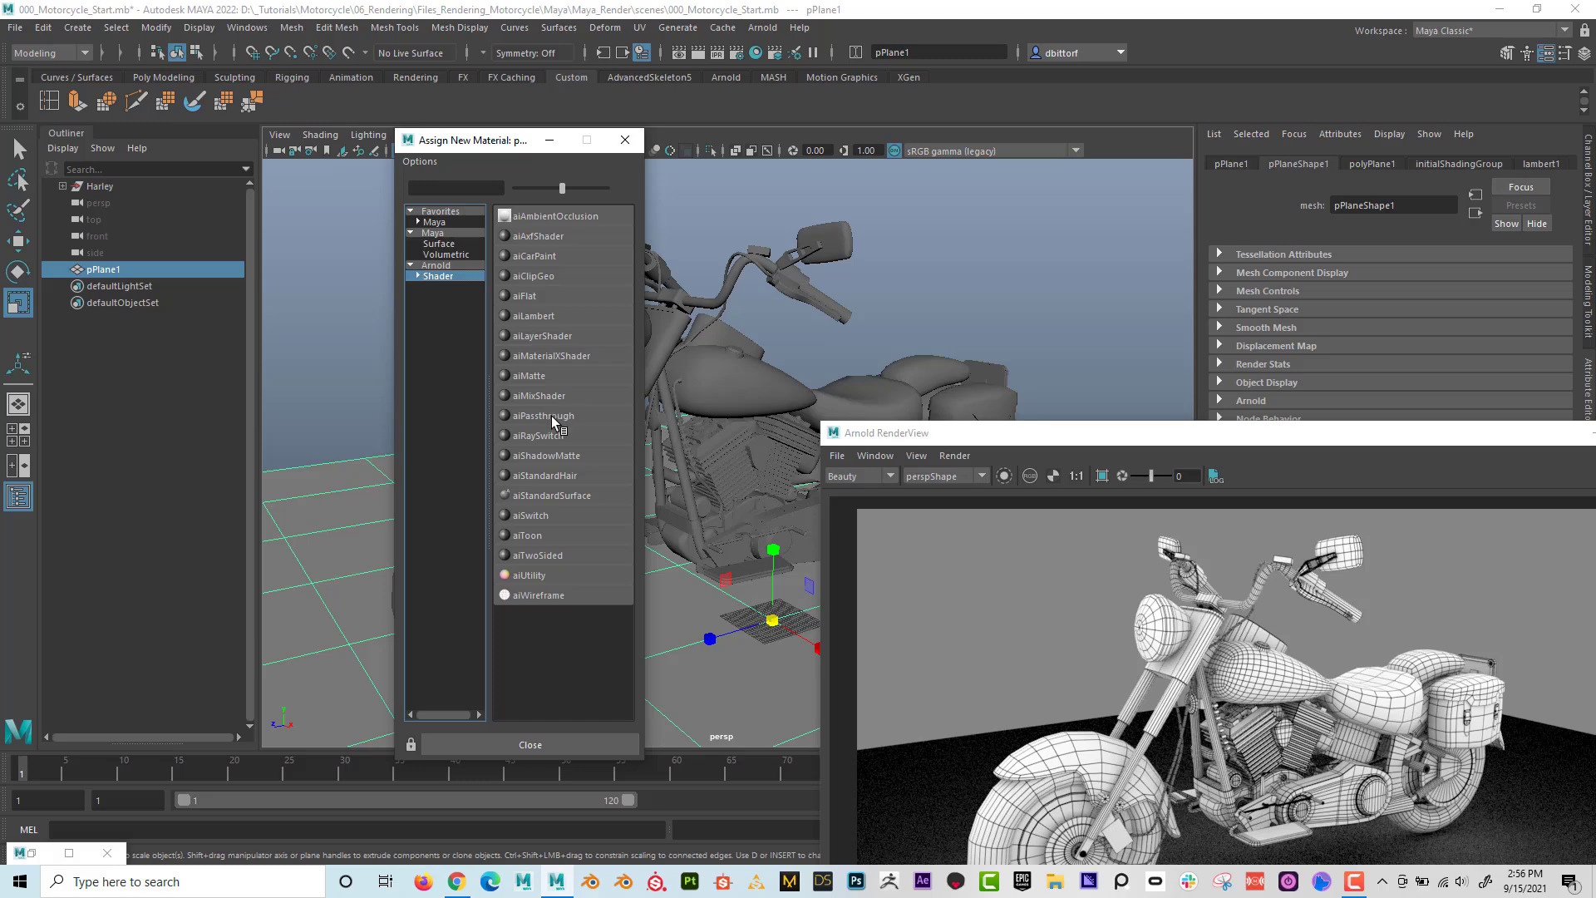
{"action": "left_click", "coordinate": [536, 457]}
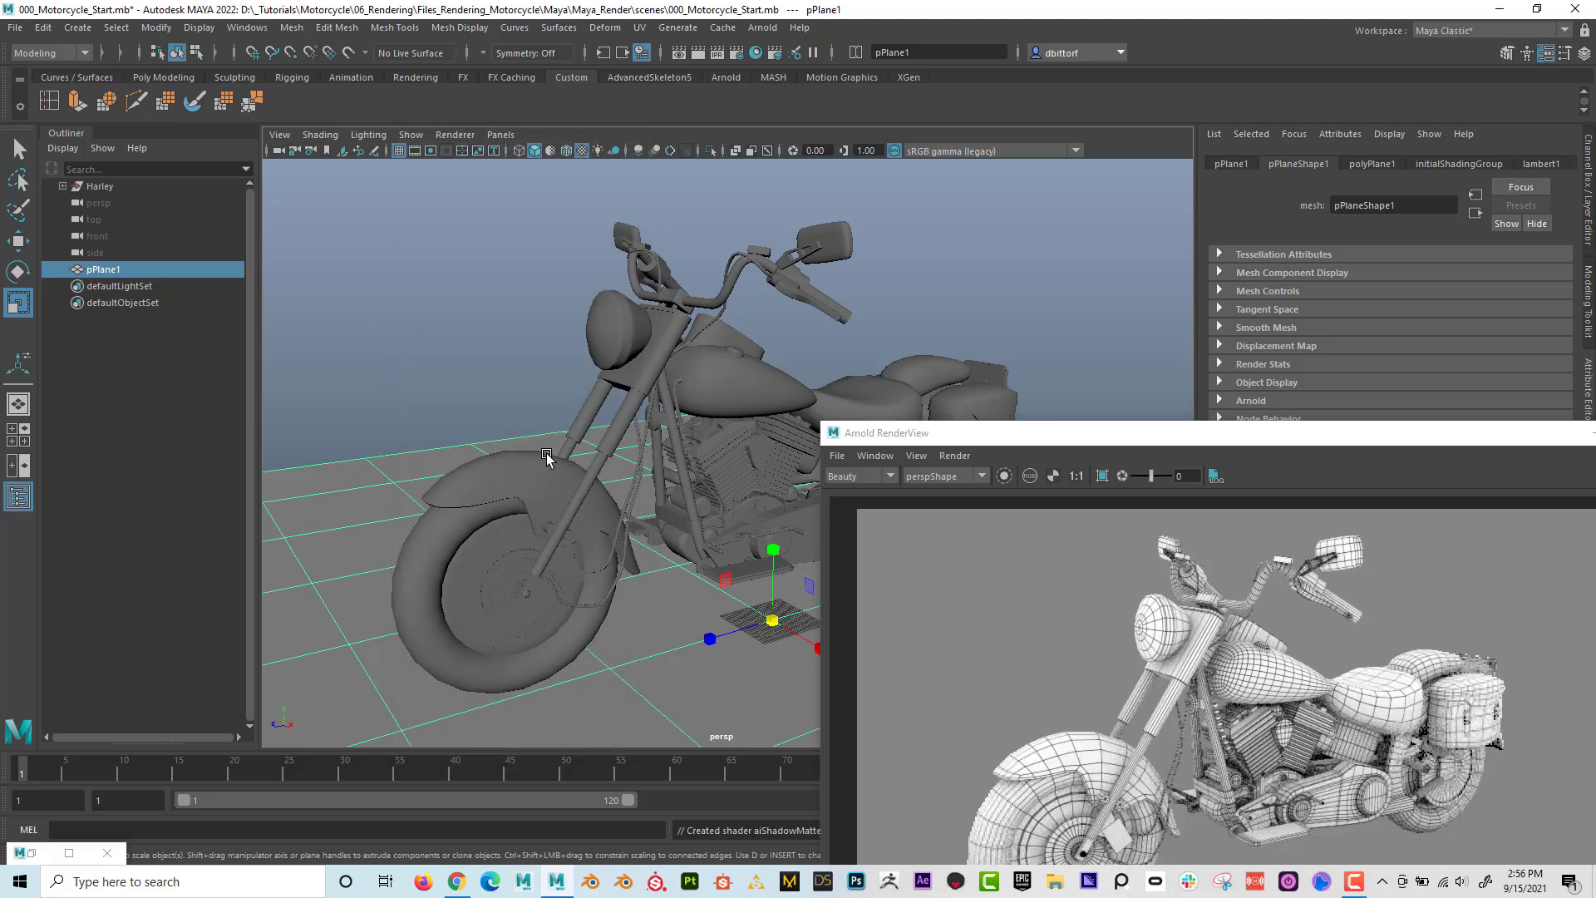
{"action": "left_click_drag", "start_coordinate": [1269, 442], "coordinate": [1160, 231]}
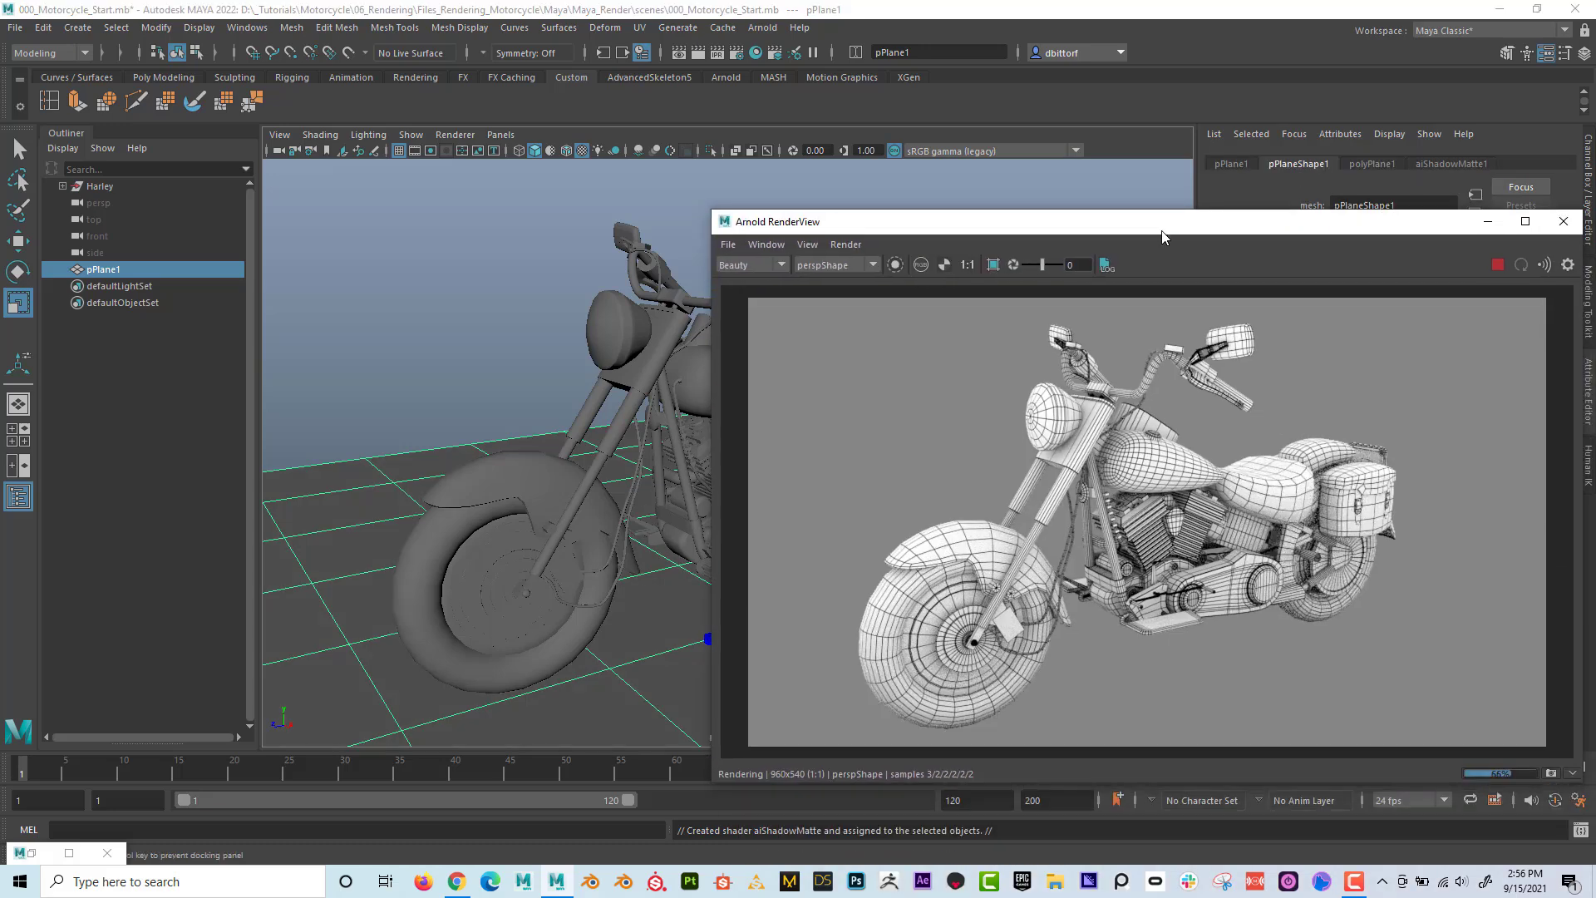